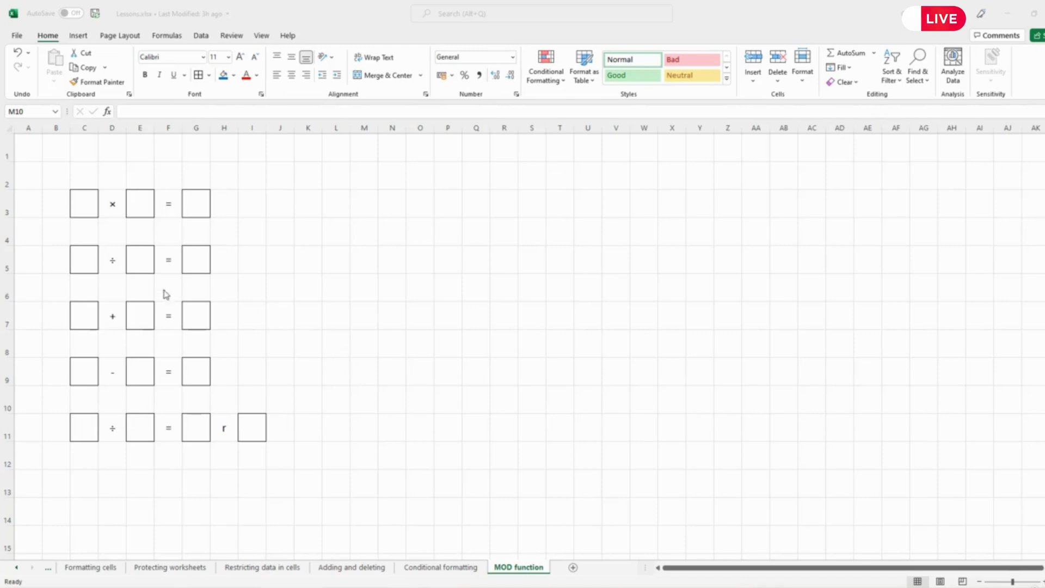
Open the Symbol dialog for empty cell L3
click(110, 269)
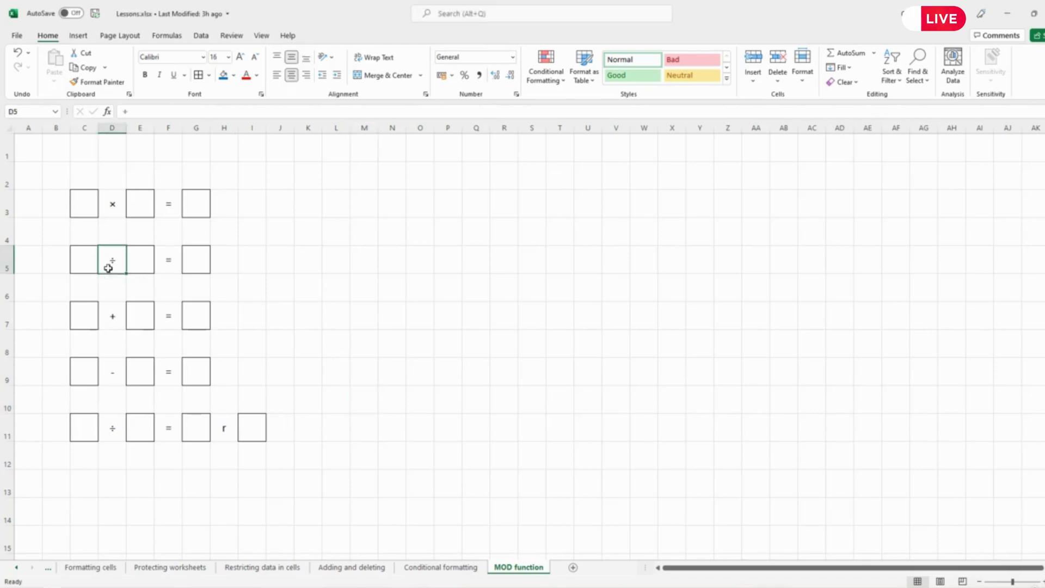
click(112, 210)
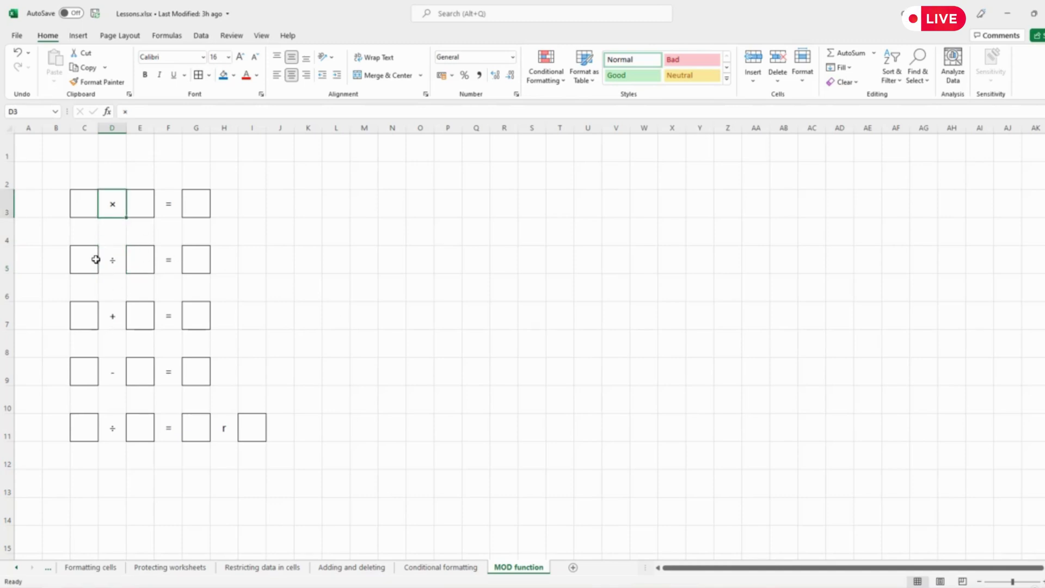
click(336, 203)
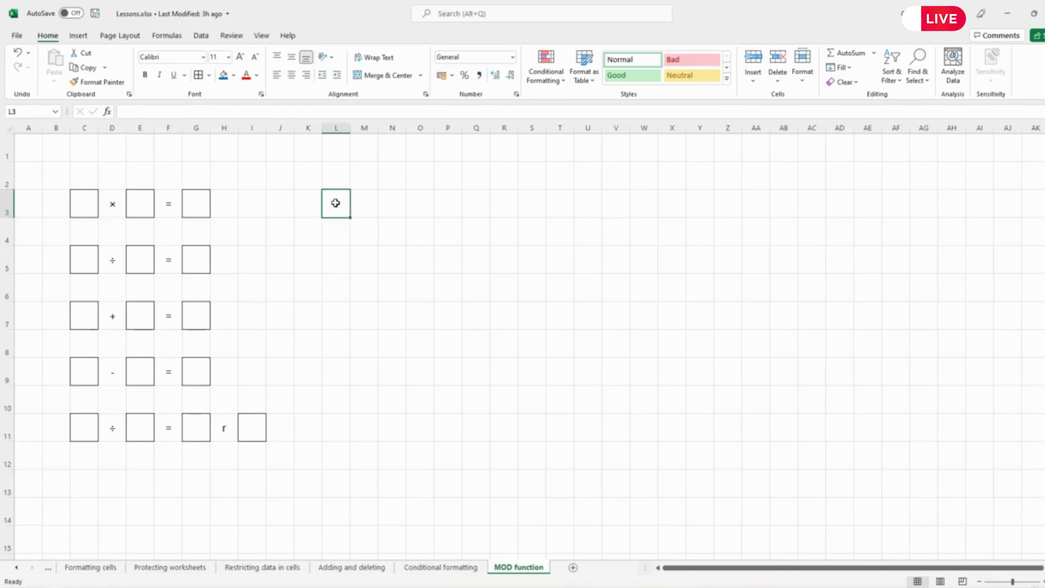
click(78, 36)
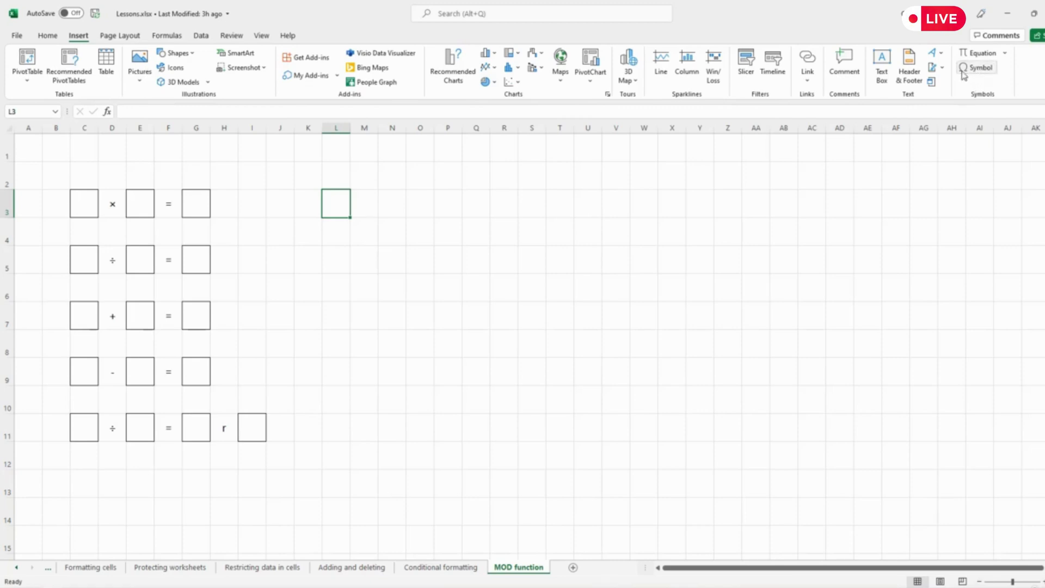
click(981, 69)
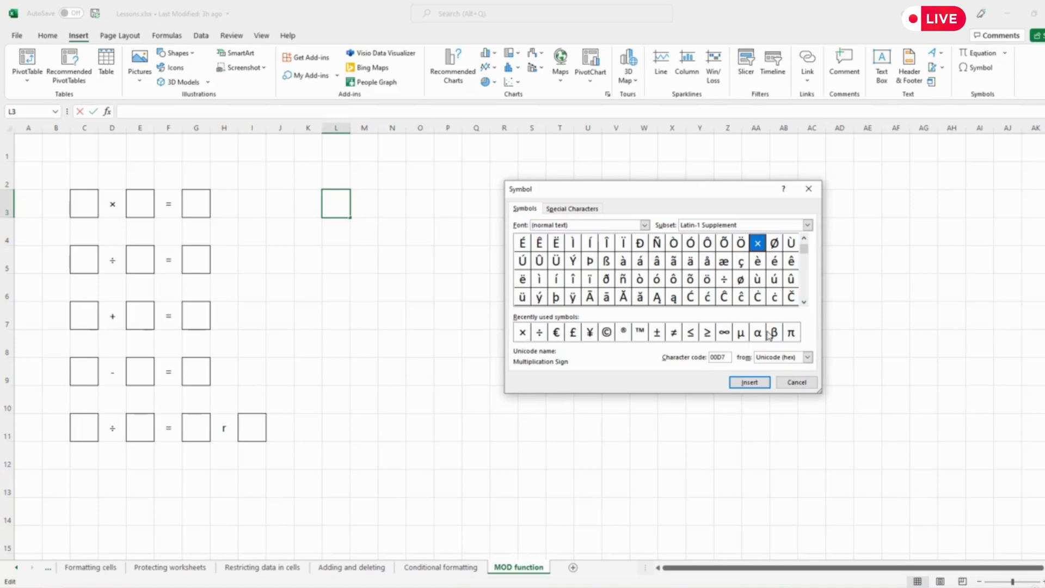
Look through the Basic Latin and Latin-1 Supplement characters for the multiplication and division signs
drag(810, 254, 805, 243)
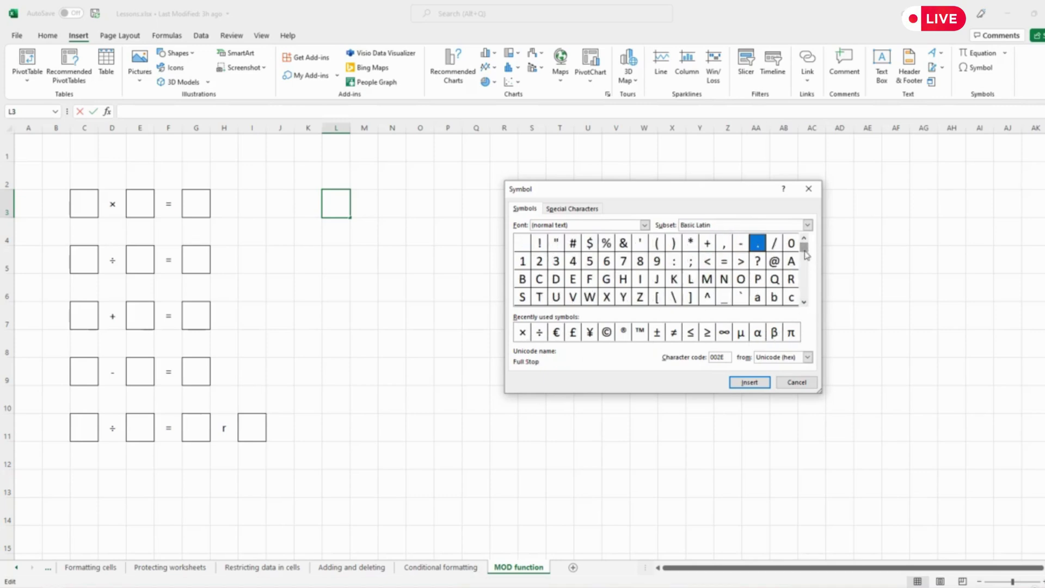
click(805, 302)
click(804, 302)
click(805, 303)
click(804, 302)
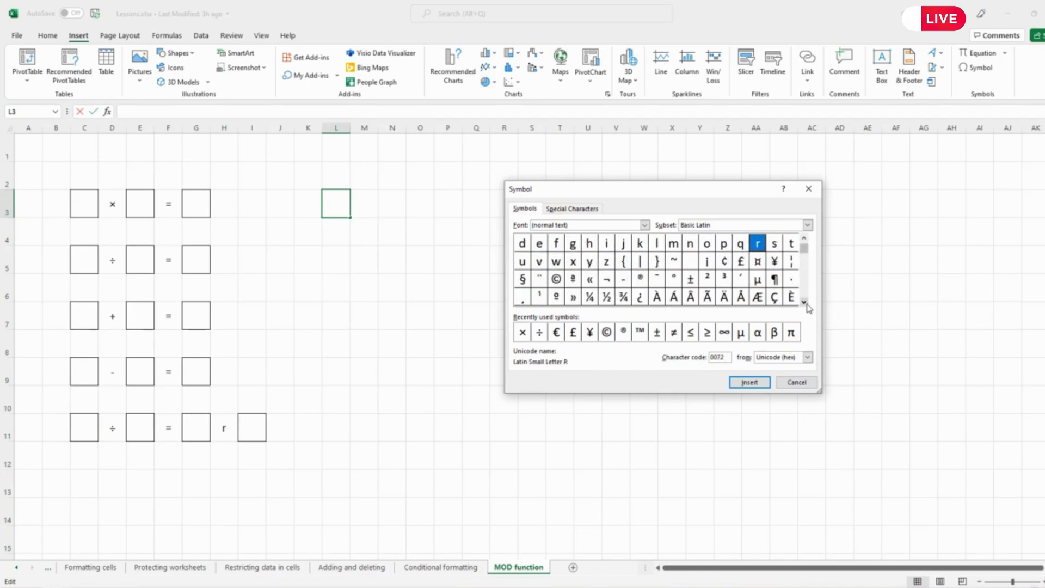
click(804, 302)
click(805, 302)
click(804, 302)
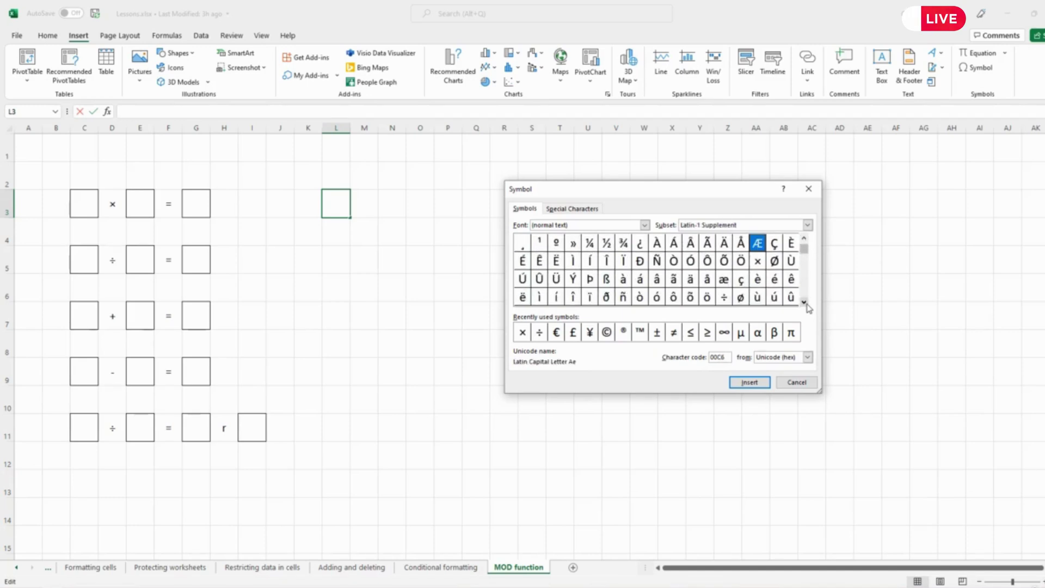
click(804, 302)
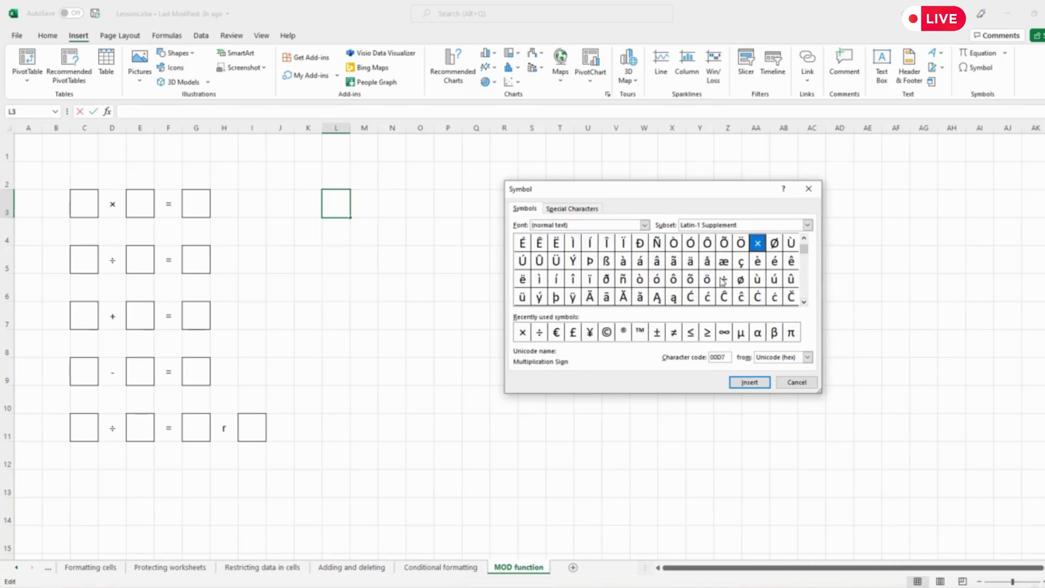
Examine the further symbols in the Latin Extended-A and Latin Extended-B subsets
click(804, 302)
click(805, 302)
click(805, 302)
click(805, 302)
click(805, 303)
click(805, 303)
click(804, 302)
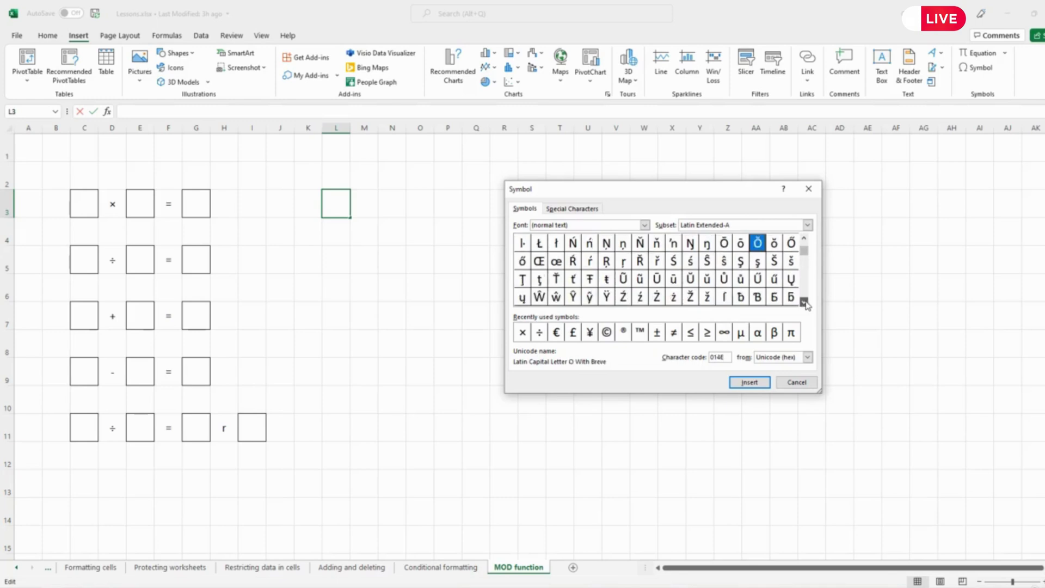
click(805, 302)
click(804, 302)
click(805, 303)
click(805, 302)
click(804, 302)
Show the Basic Latin subset and look from there through to the × and ÷ signs in Latin-1 Supplement
click(645, 225)
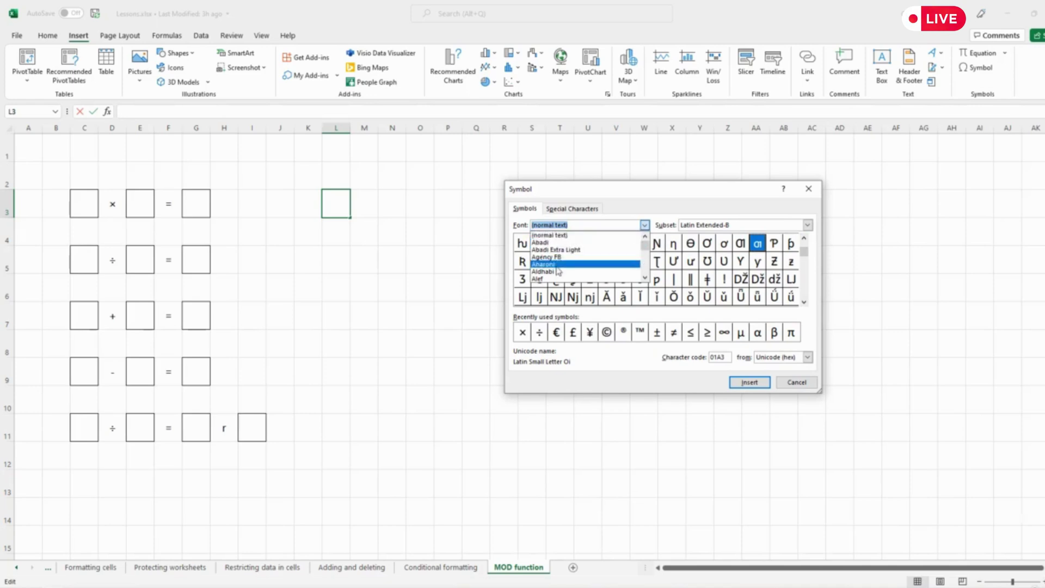
click(808, 224)
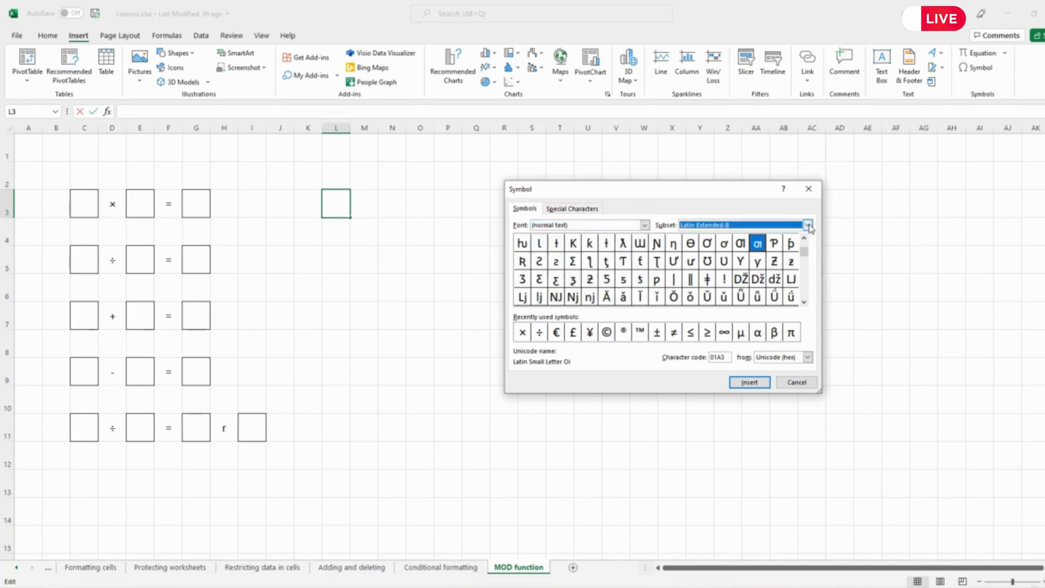
click(808, 224)
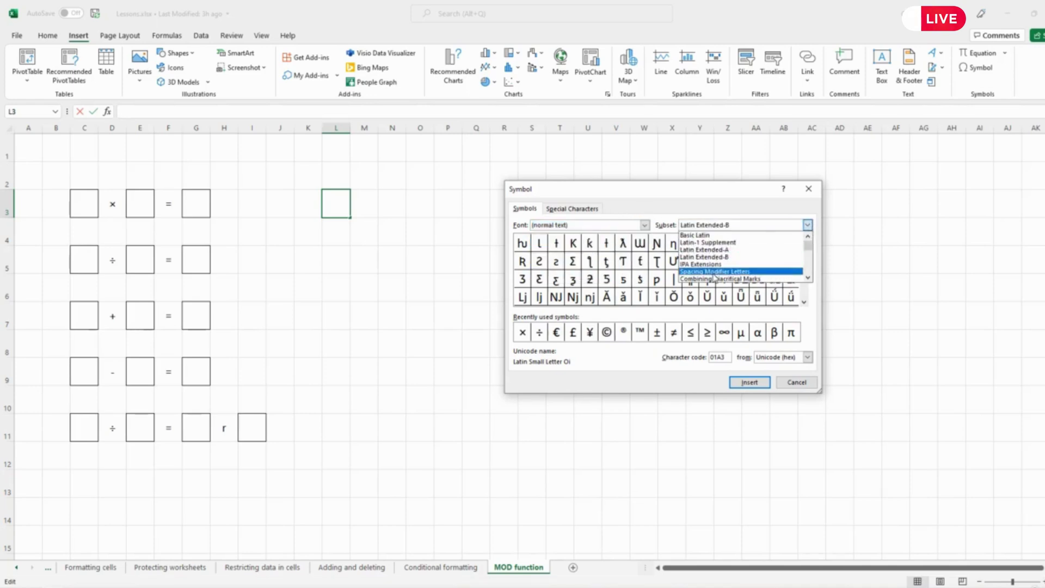
click(704, 237)
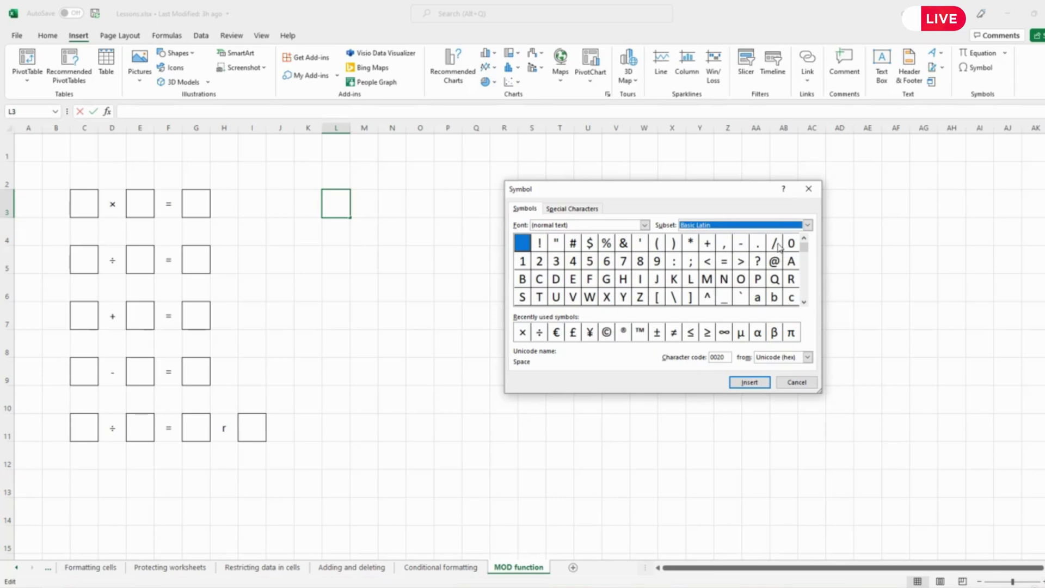
click(804, 303)
click(805, 302)
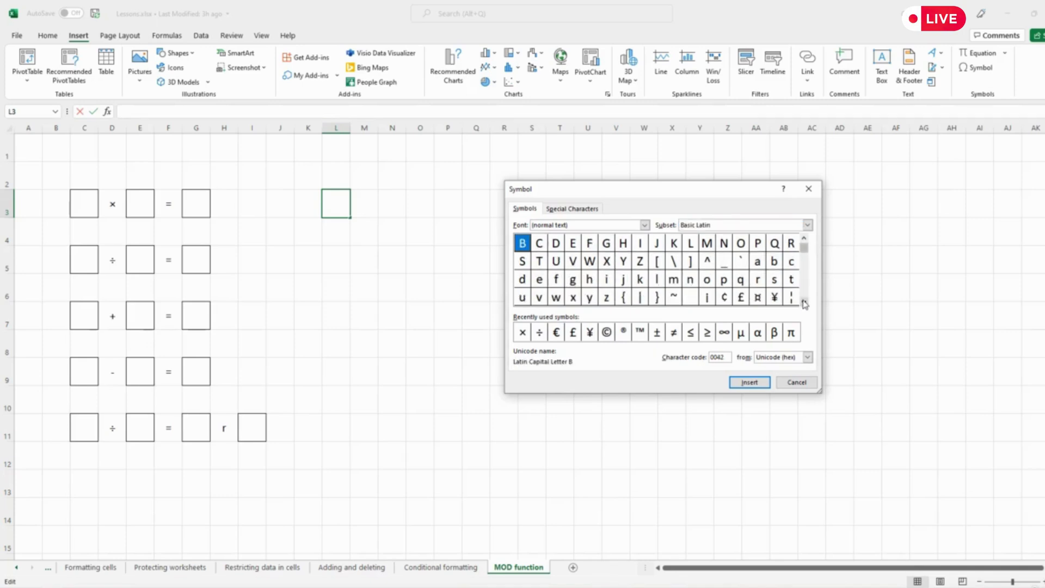
click(804, 303)
click(804, 303)
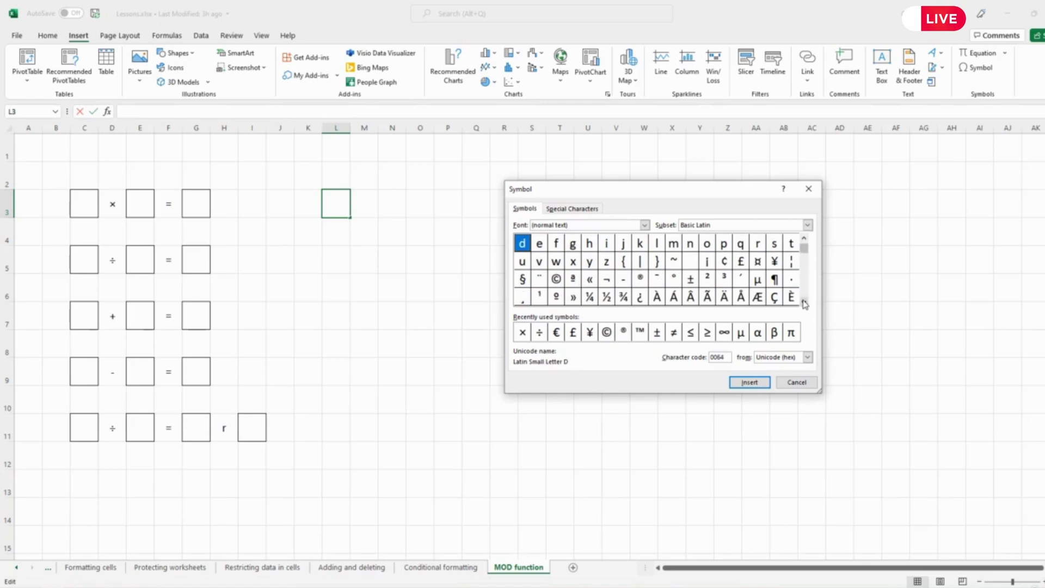
click(804, 303)
click(804, 302)
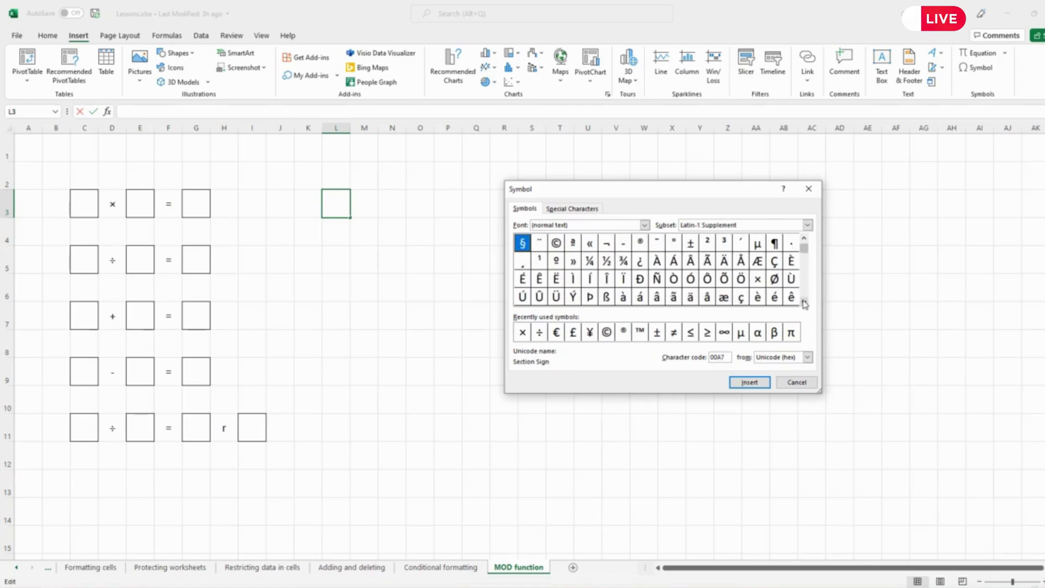
click(805, 302)
click(804, 303)
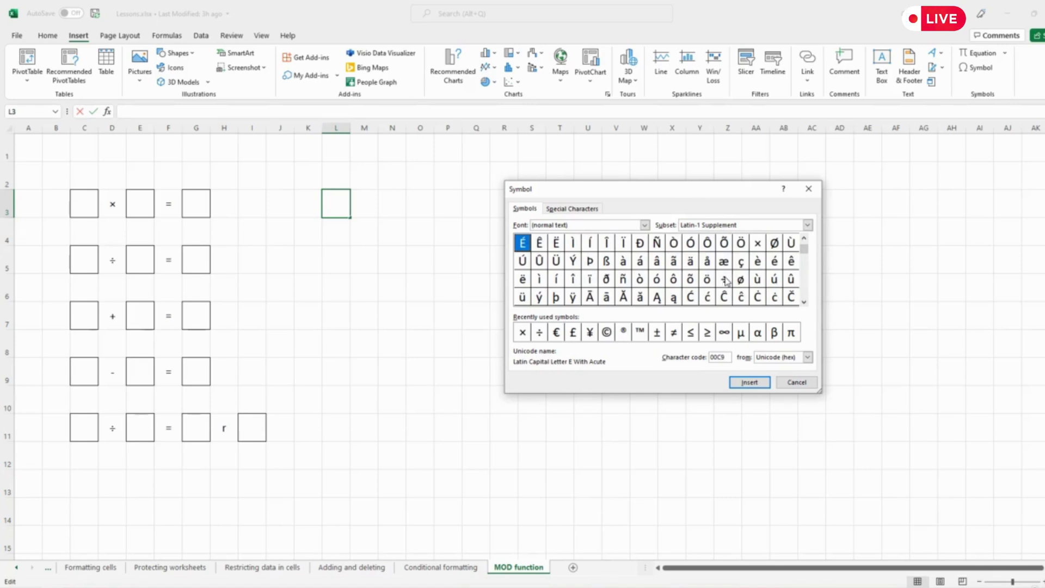
Examine the available symbol subsets and fonts, and close the Symbol dialog without inserting anything
click(808, 225)
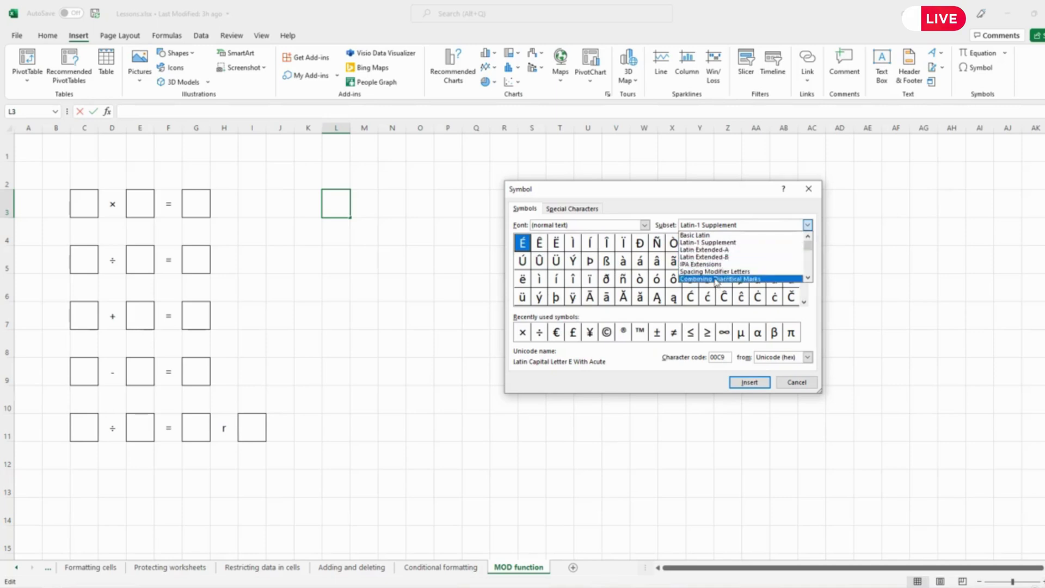
click(808, 277)
click(809, 278)
click(809, 278)
click(809, 278)
click(809, 278)
click(809, 278)
click(809, 278)
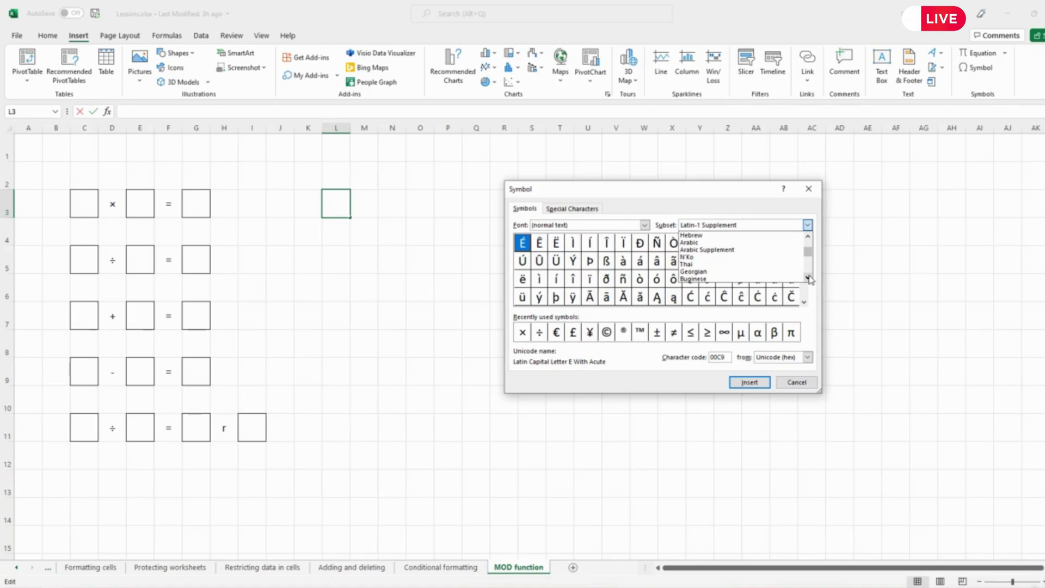
click(647, 206)
click(645, 226)
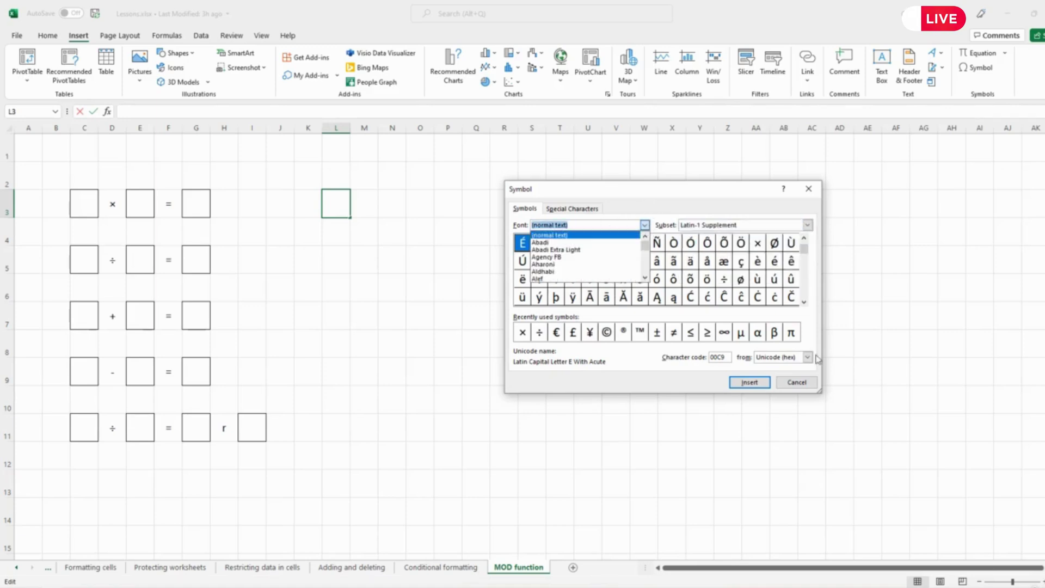
click(797, 382)
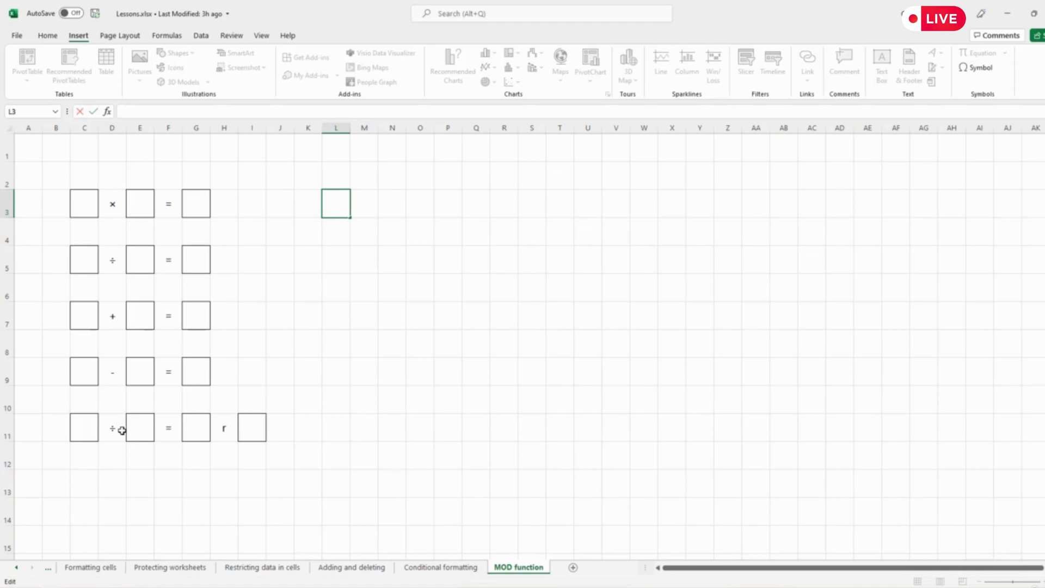
click(116, 267)
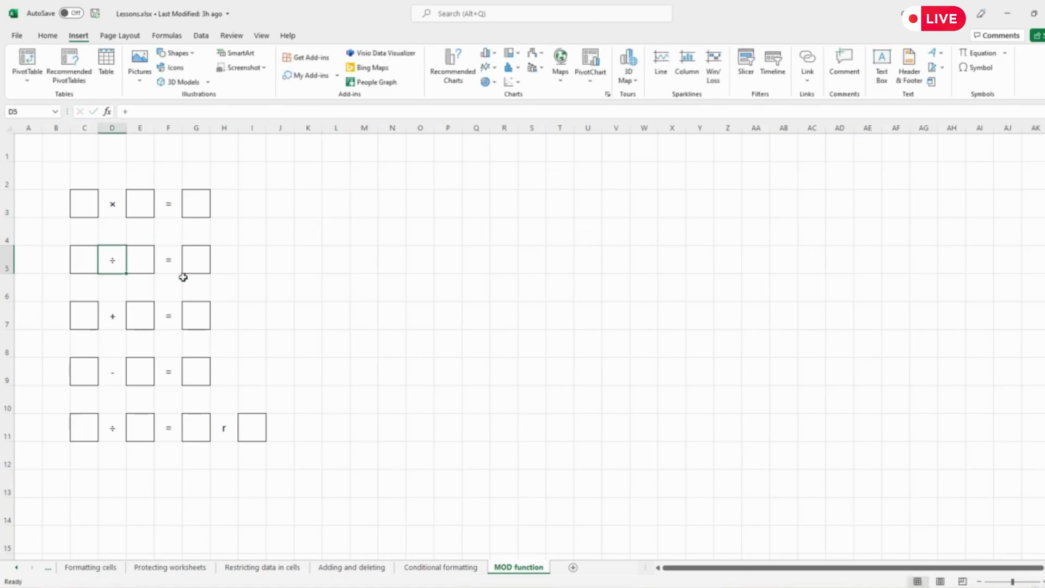
right_click(113, 264)
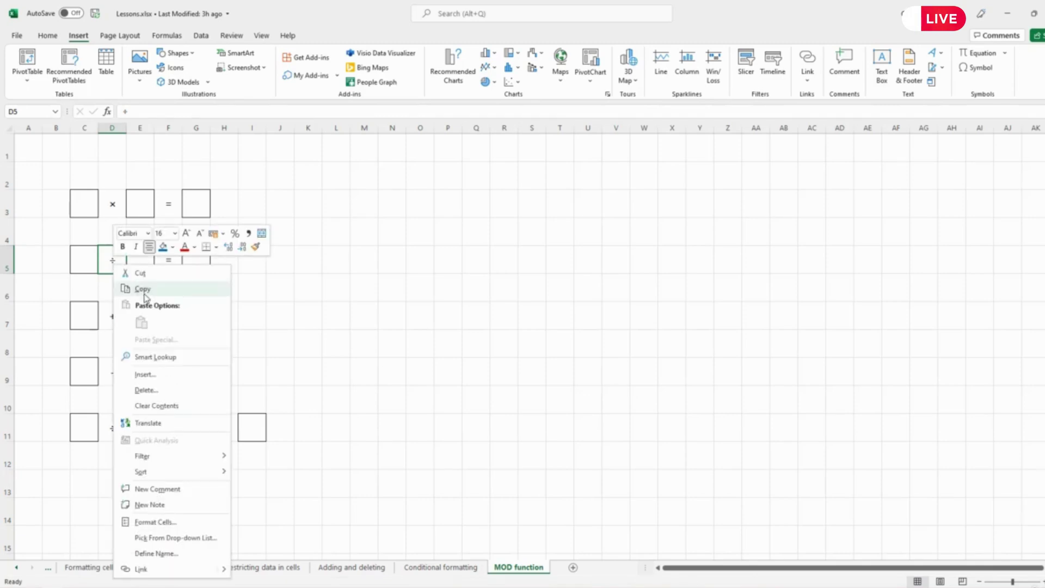
click(370, 343)
click(118, 434)
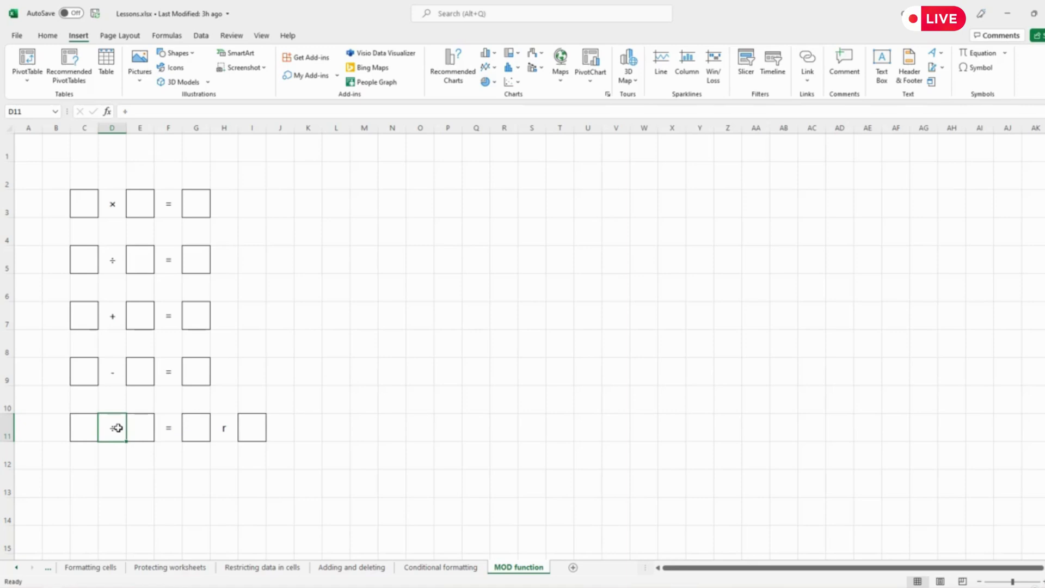
right_click(118, 429)
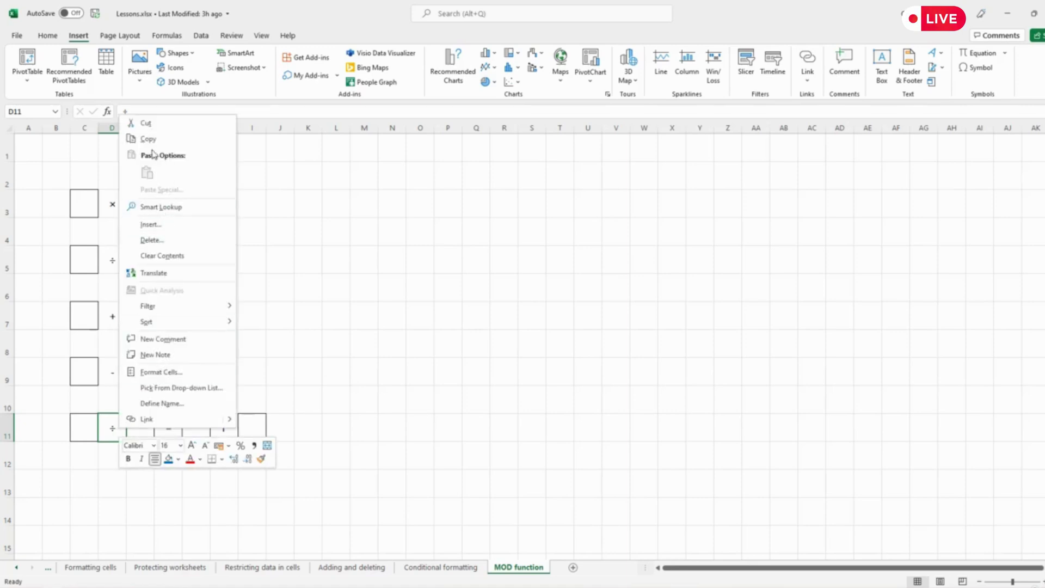
click(296, 283)
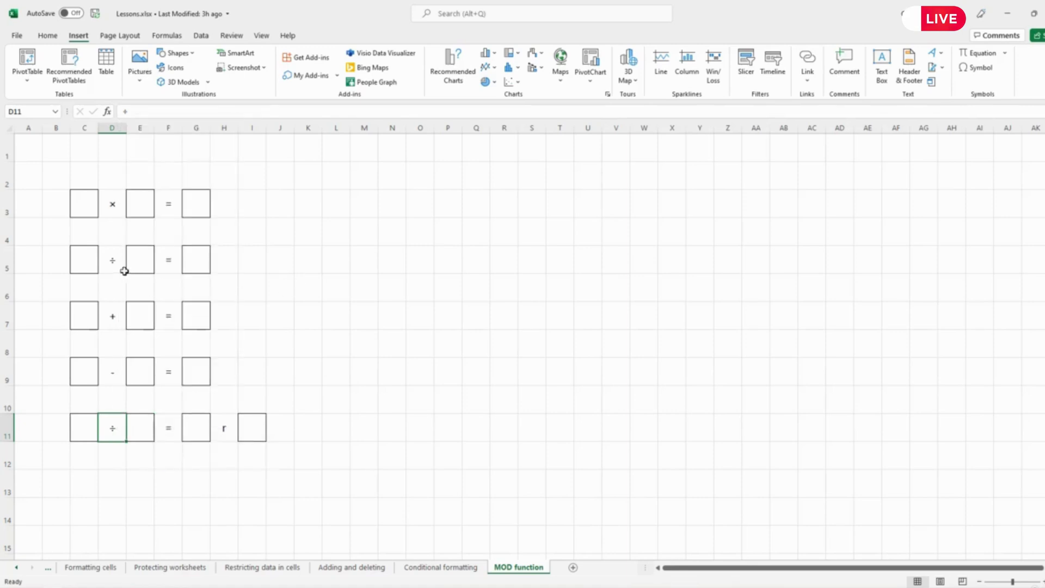
Copy the division sign from cell D5 into cell D11 and clear the copy selection
click(113, 267)
right_click(113, 266)
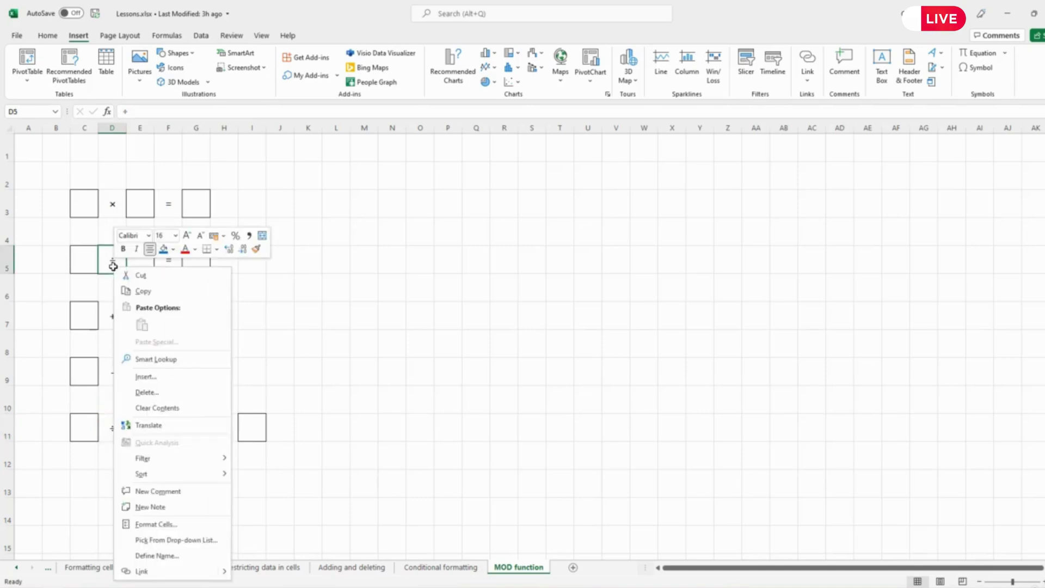
click(143, 292)
click(114, 434)
right_click(116, 435)
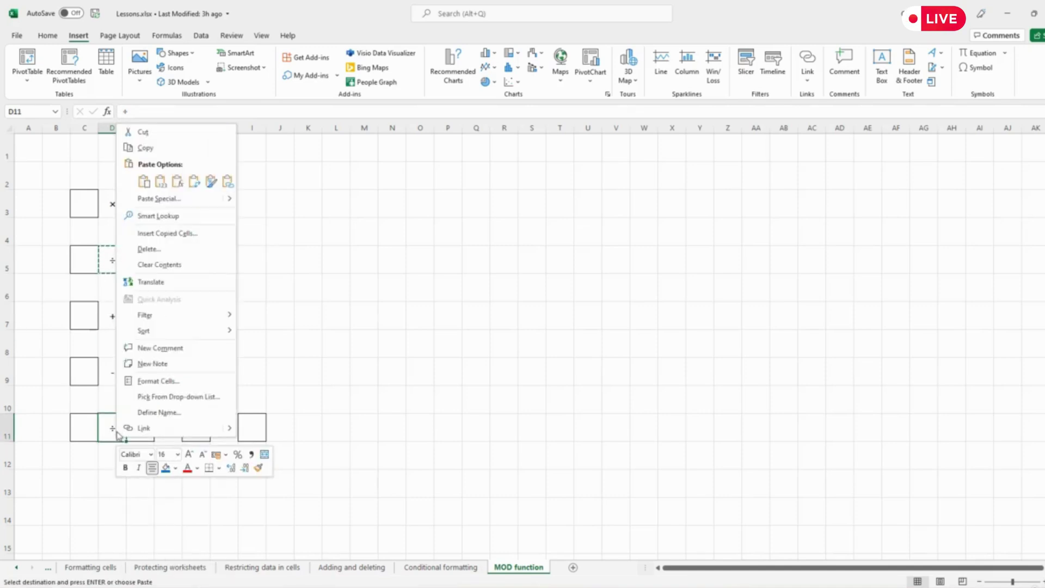
click(143, 182)
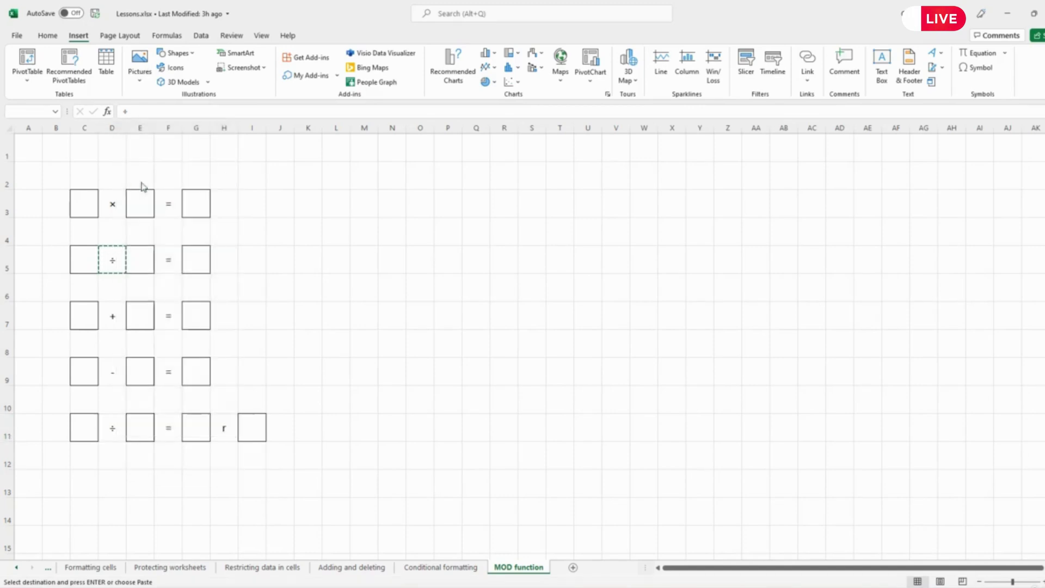
click(334, 342)
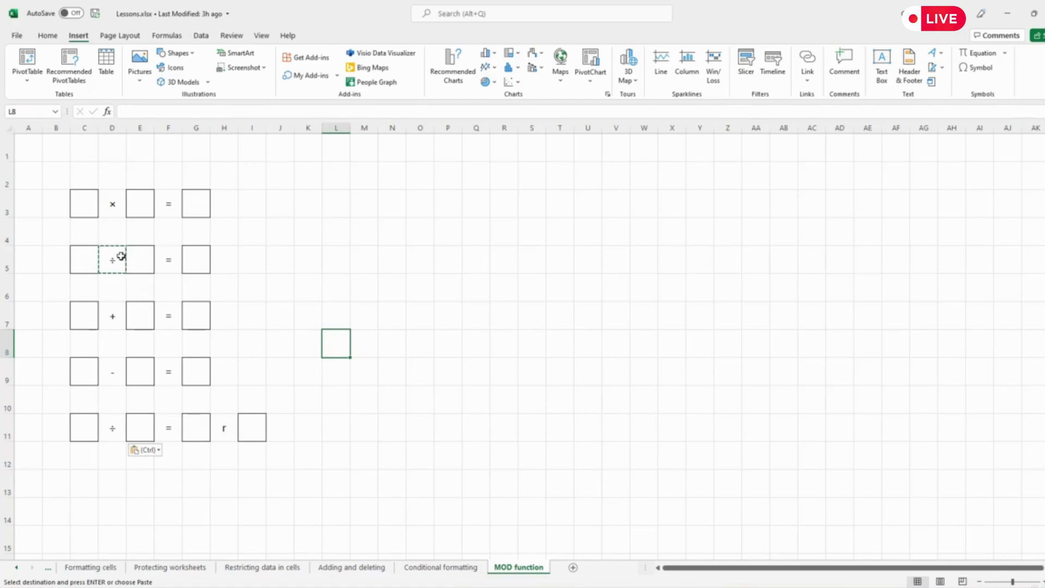
key(Escape)
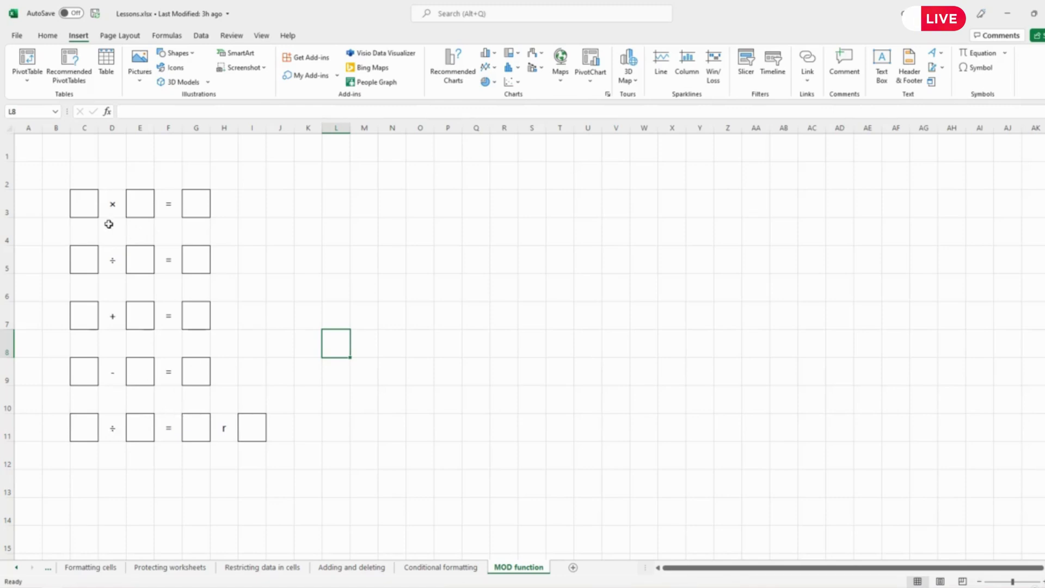
Enter the formula =C3*E3 in cell G3 to calculate the multiplication answer
click(185, 204)
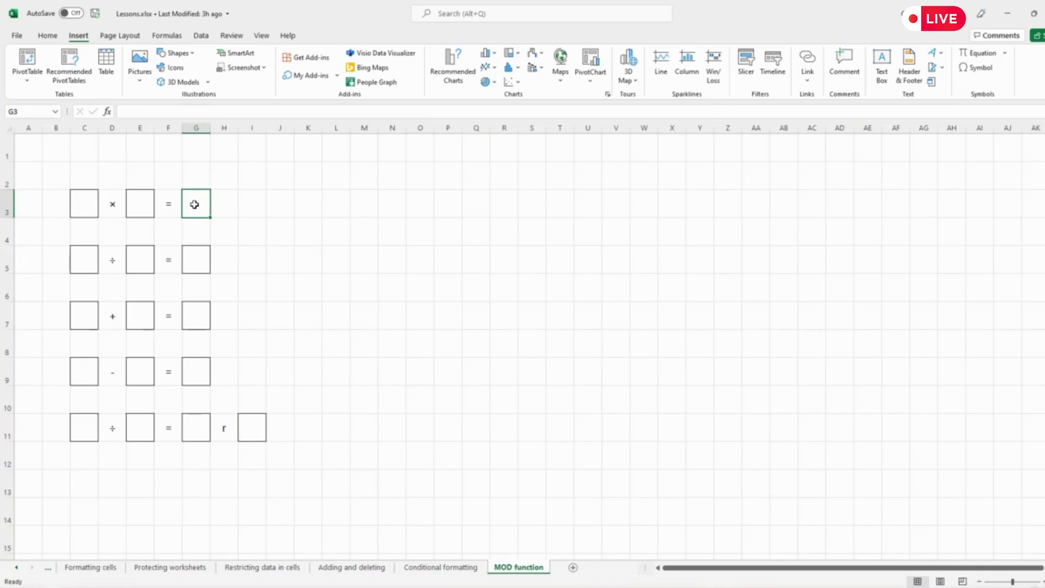
click(83, 208)
click(141, 208)
click(202, 210)
text(=)
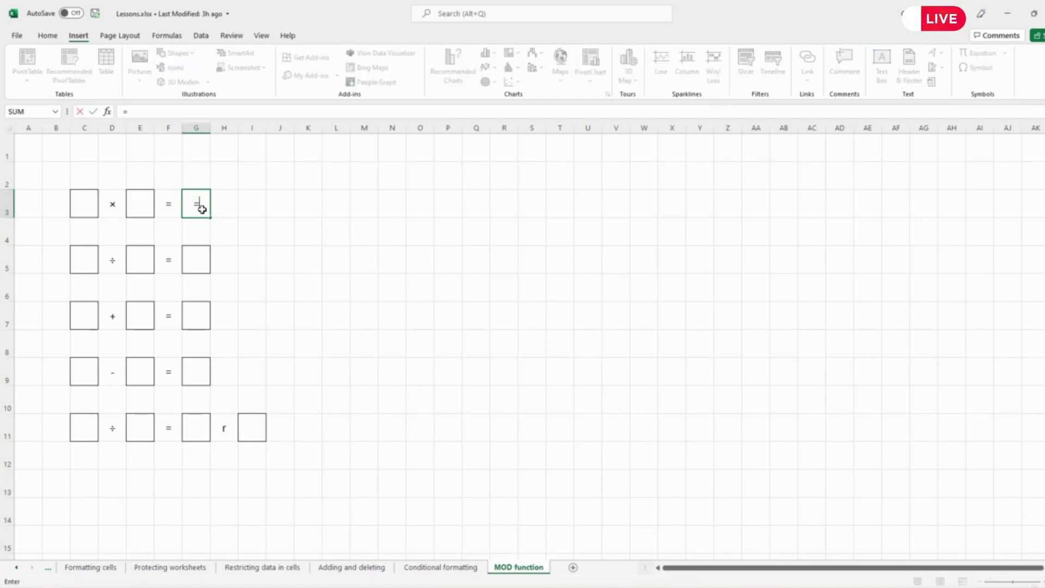
click(85, 201)
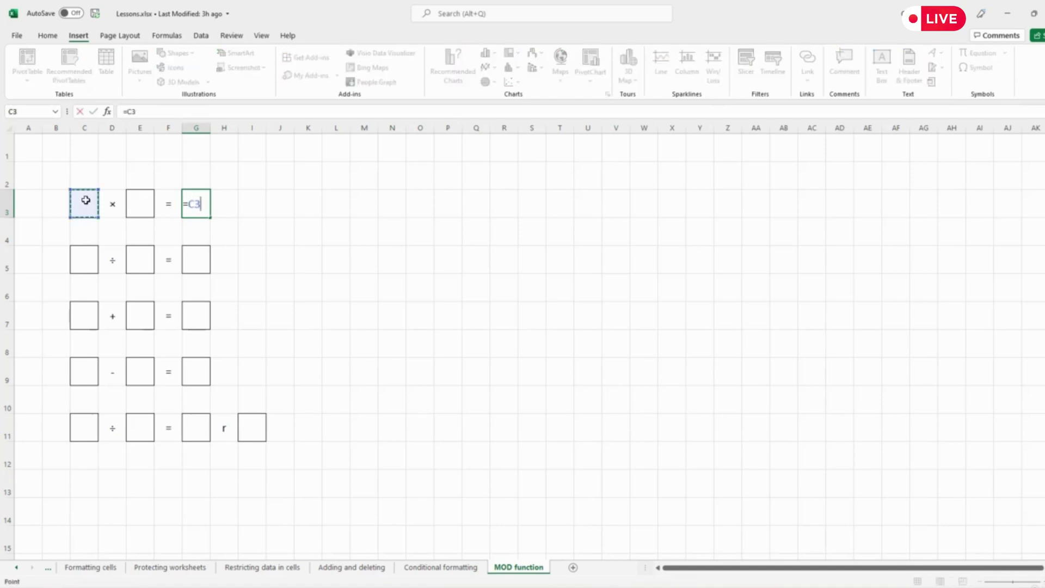
text(*)
click(139, 204)
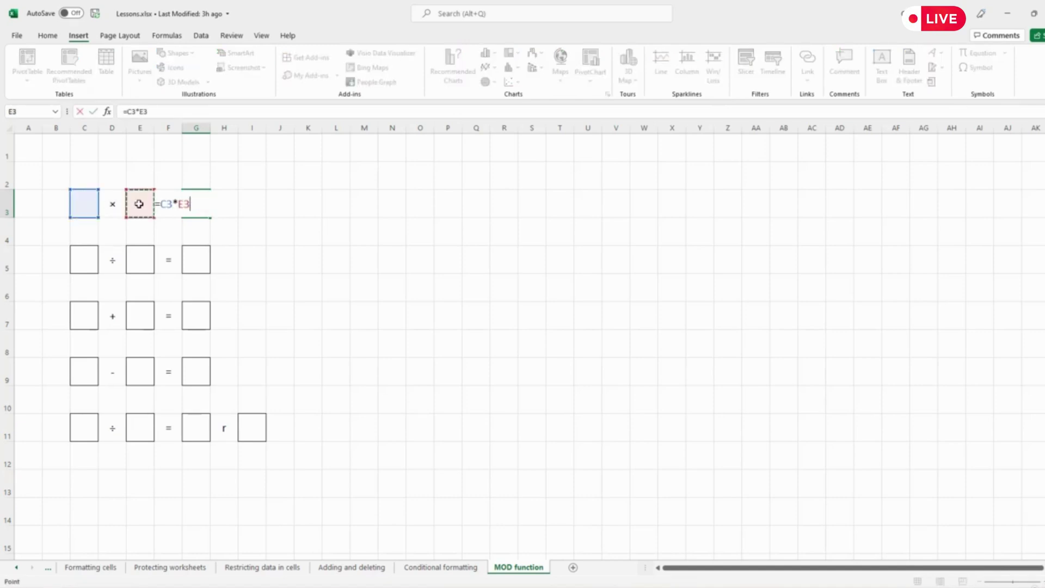
key(Return)
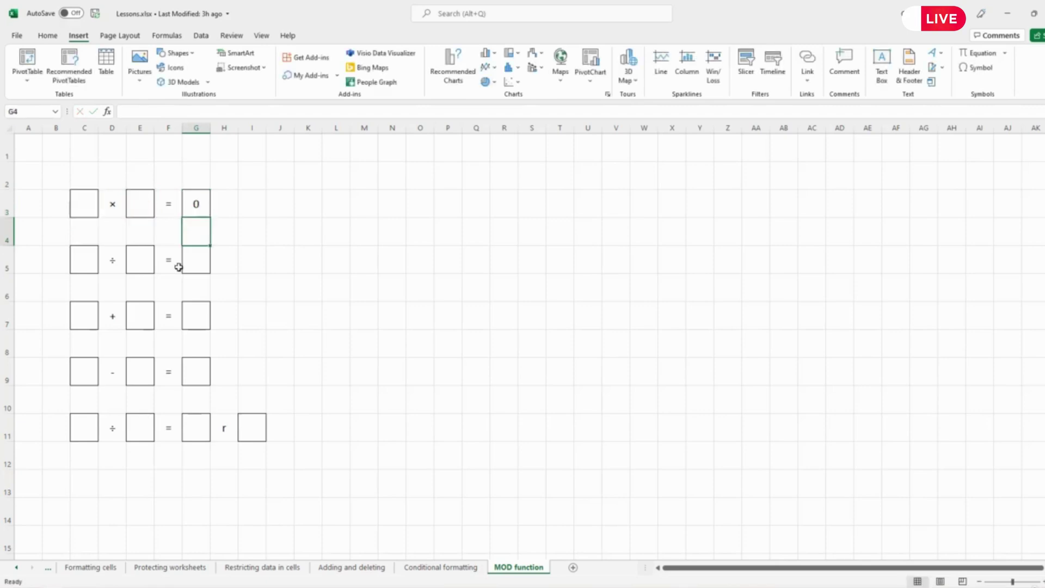
Enter the formula =C5/E5 in cell G5 to calculate the first division answer
click(196, 267)
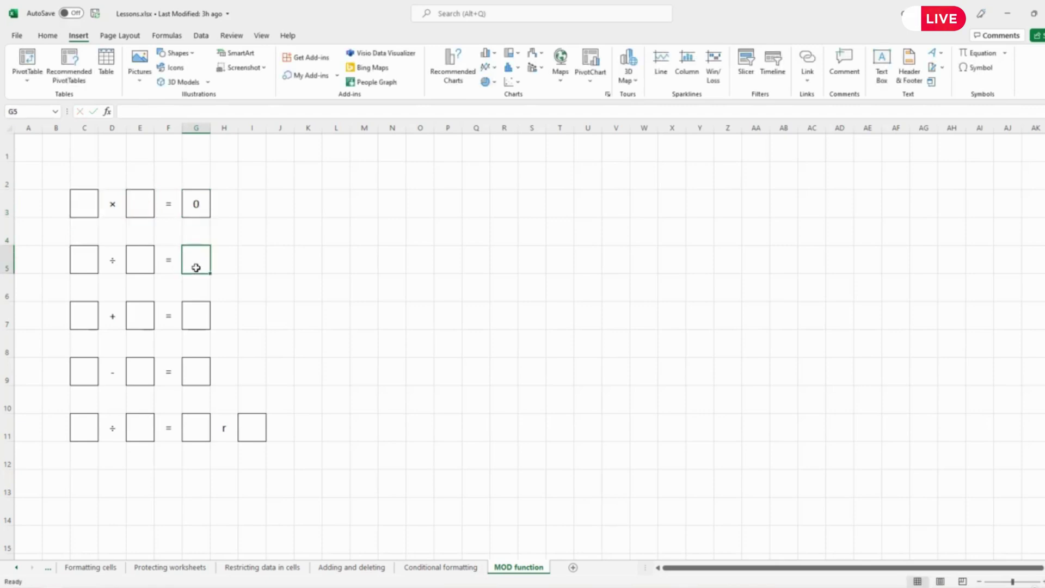
text(=)
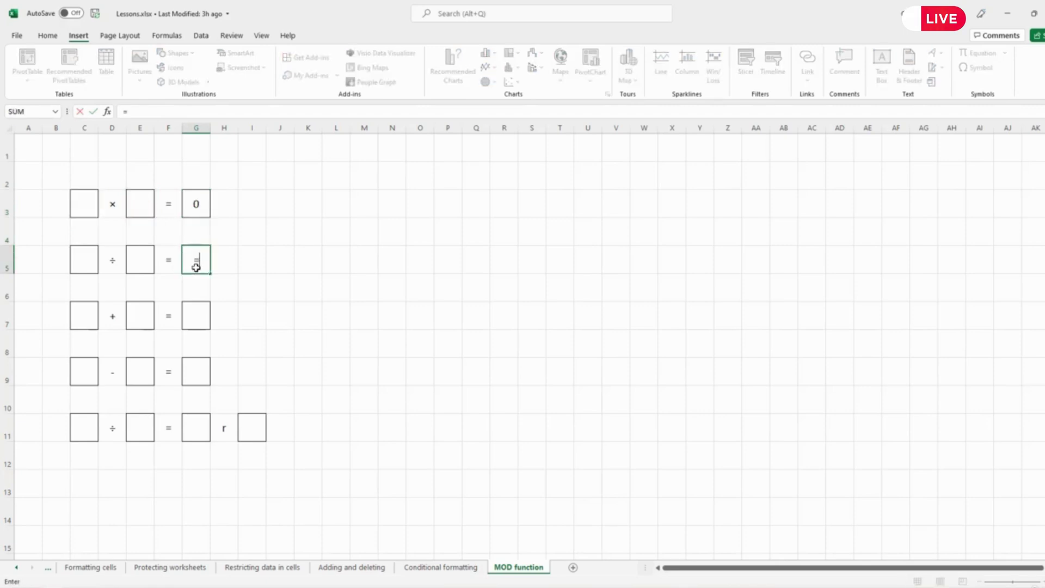
click(86, 267)
text(/)
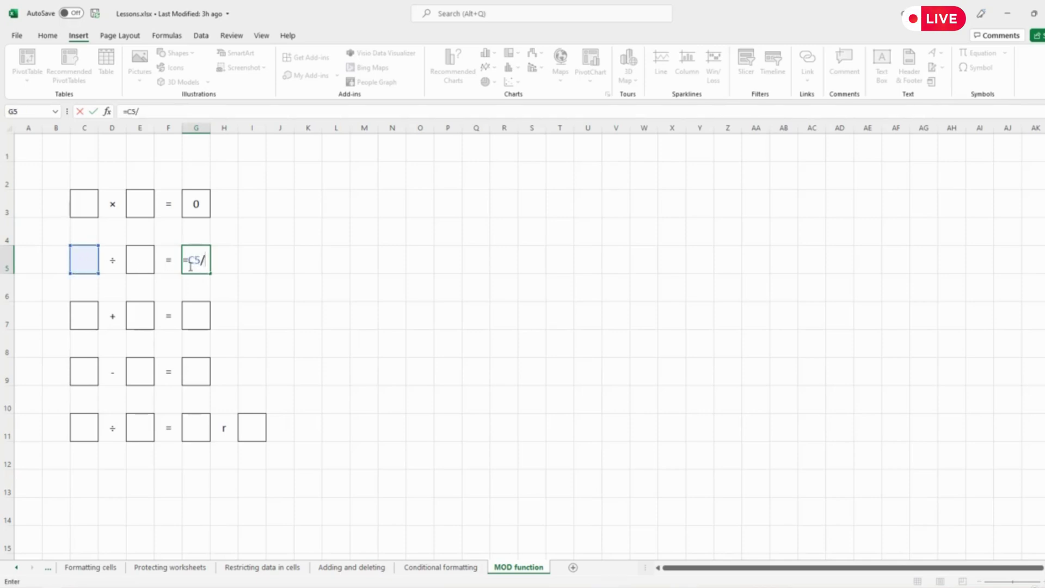
click(146, 264)
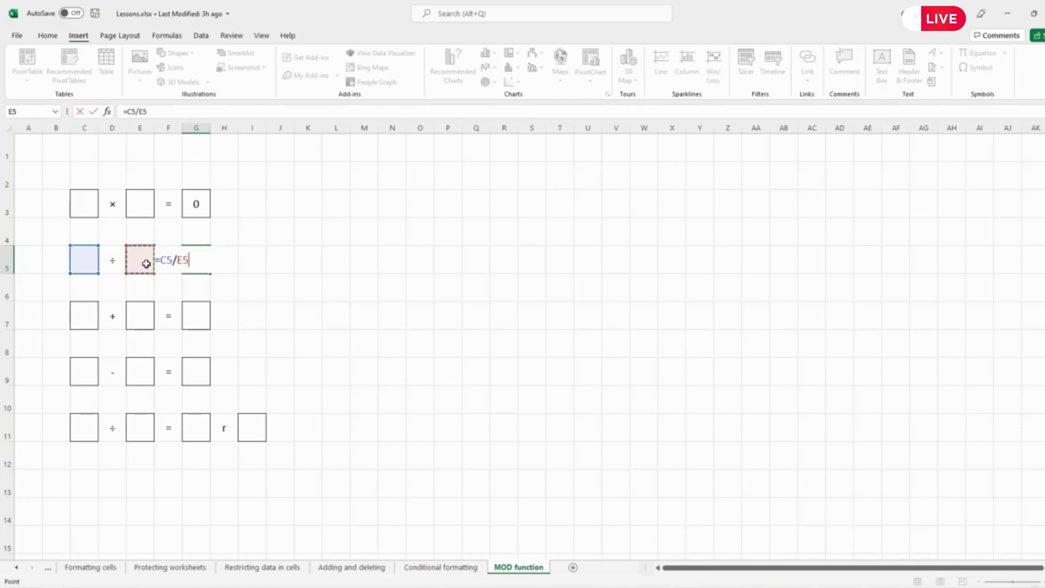
key(Return)
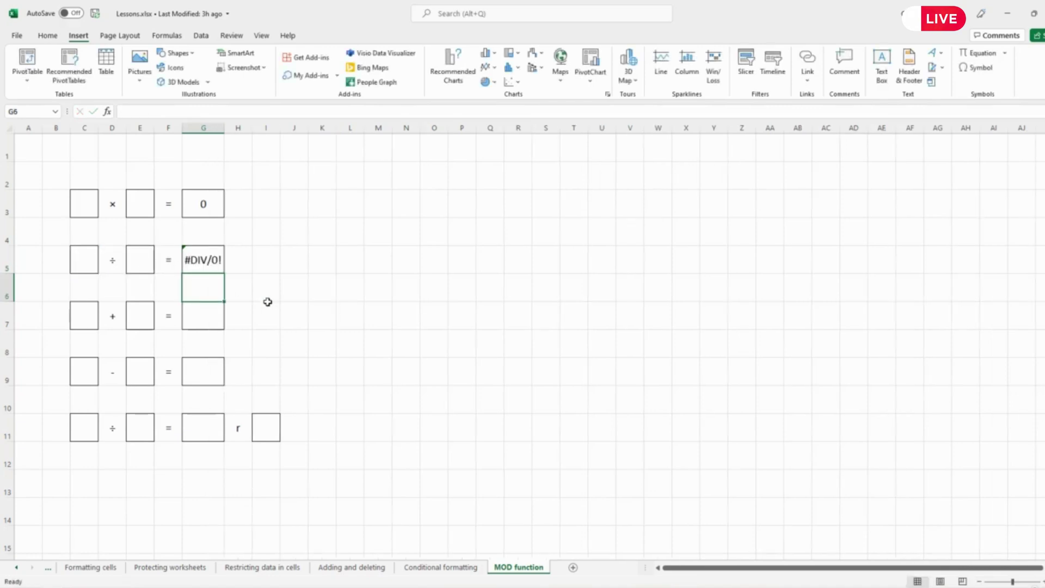
Enter 1 as the divisor in cell E5 and narrow column G to match the neighbouring columns
click(141, 258)
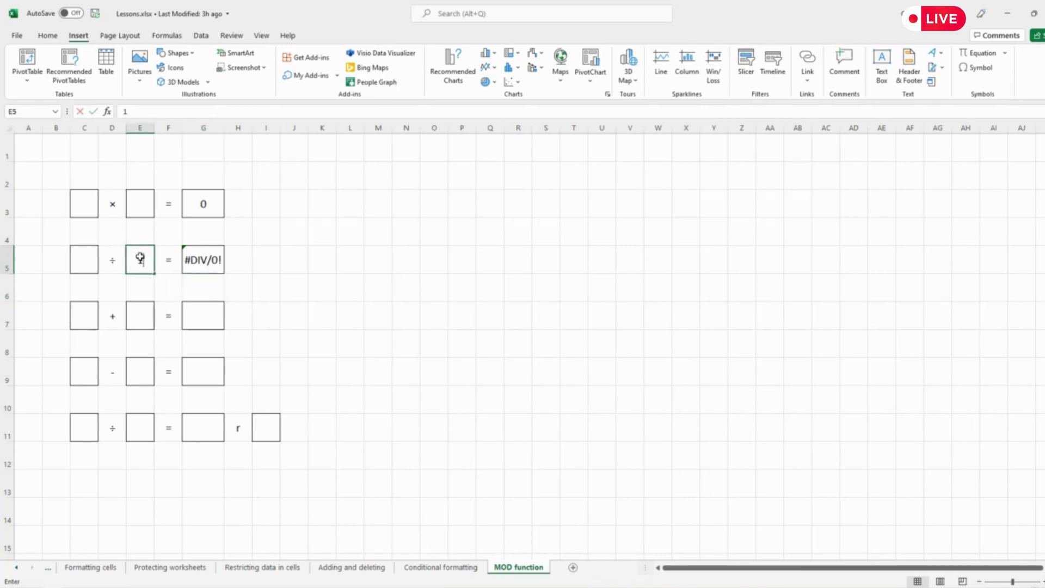
text(1)
key(Return)
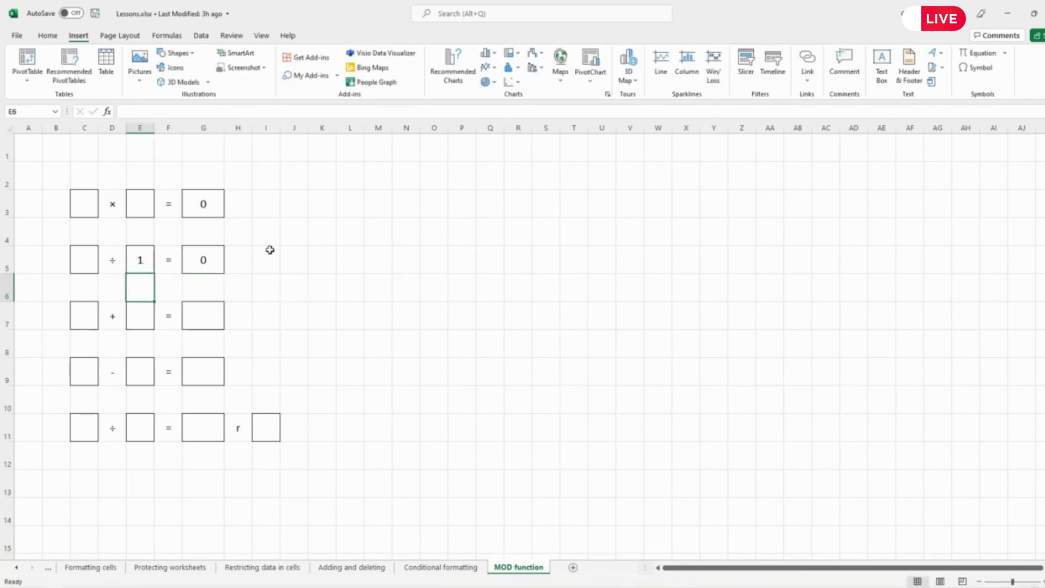
click(206, 129)
drag(223, 127, 210, 129)
click(247, 236)
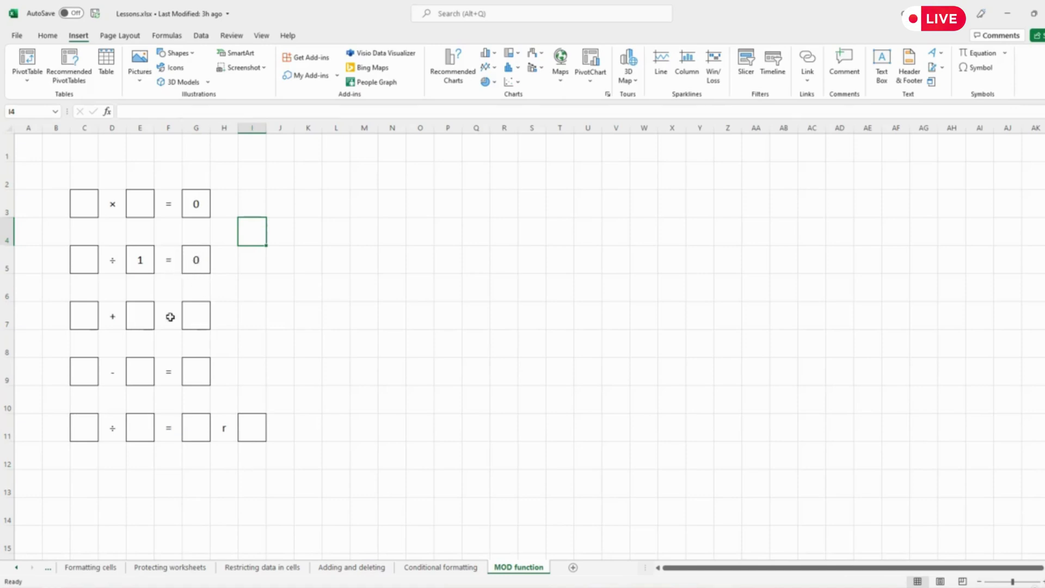
Enter the formula =C7+E7 in cell G7 to calculate the addition answer
click(200, 317)
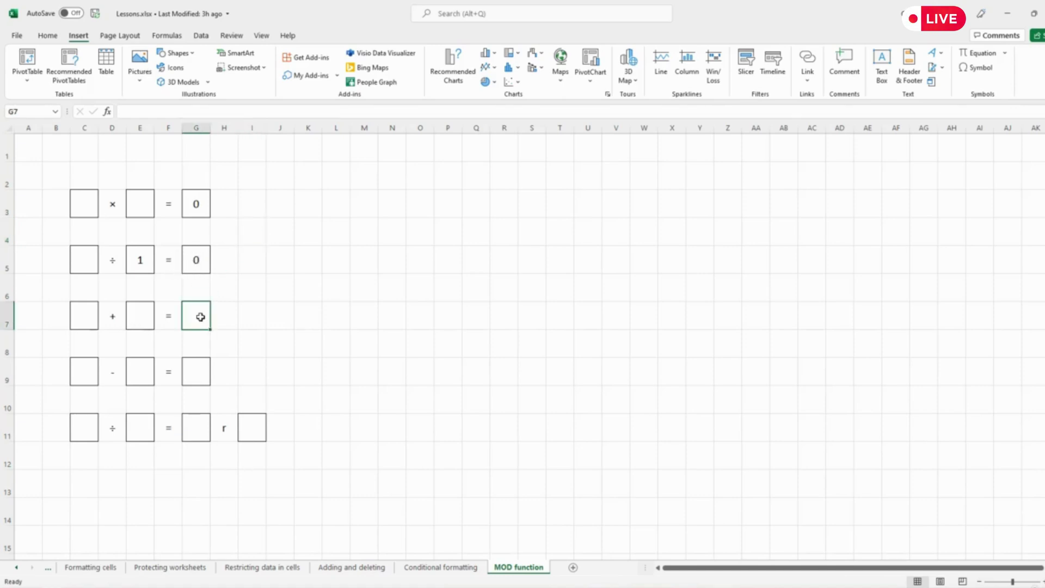
text(=)
click(88, 320)
text(+)
click(136, 321)
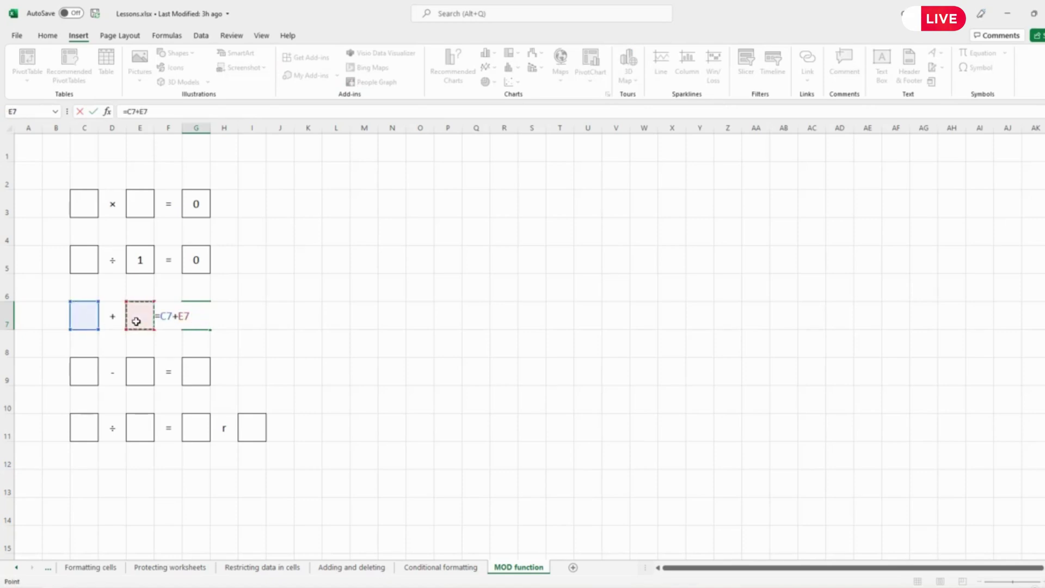
key(Return)
Enter the formula =C9-E9 in cell G9 to calculate the subtraction answer
click(199, 375)
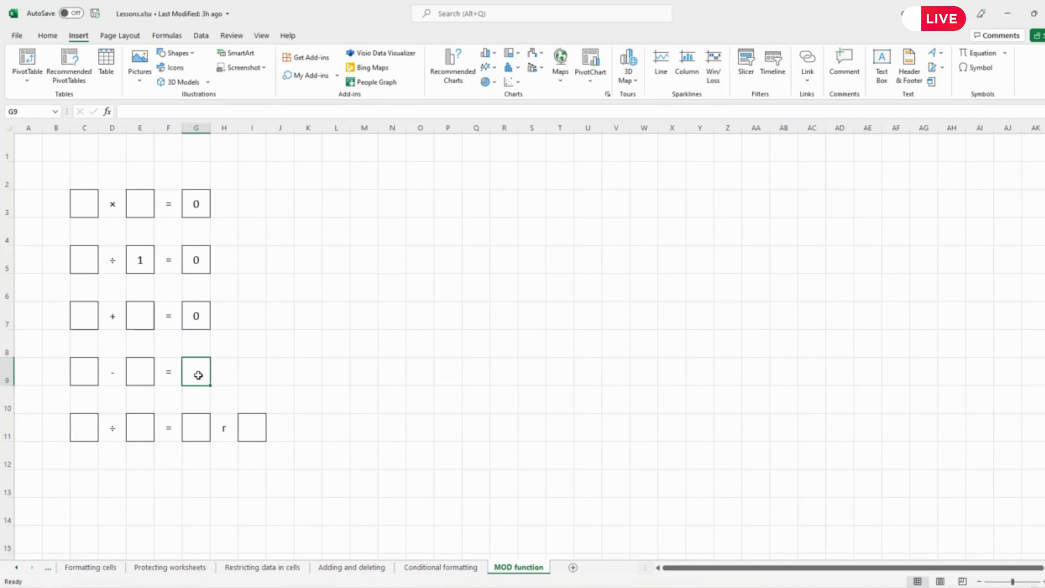
text(=)
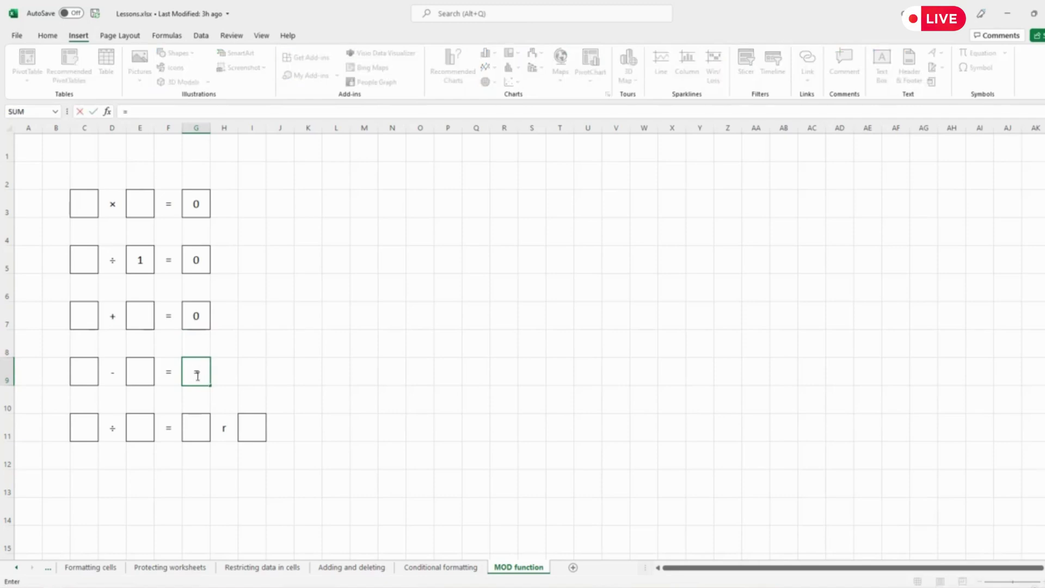
click(88, 369)
text(-)
click(145, 375)
key(Return)
click(196, 373)
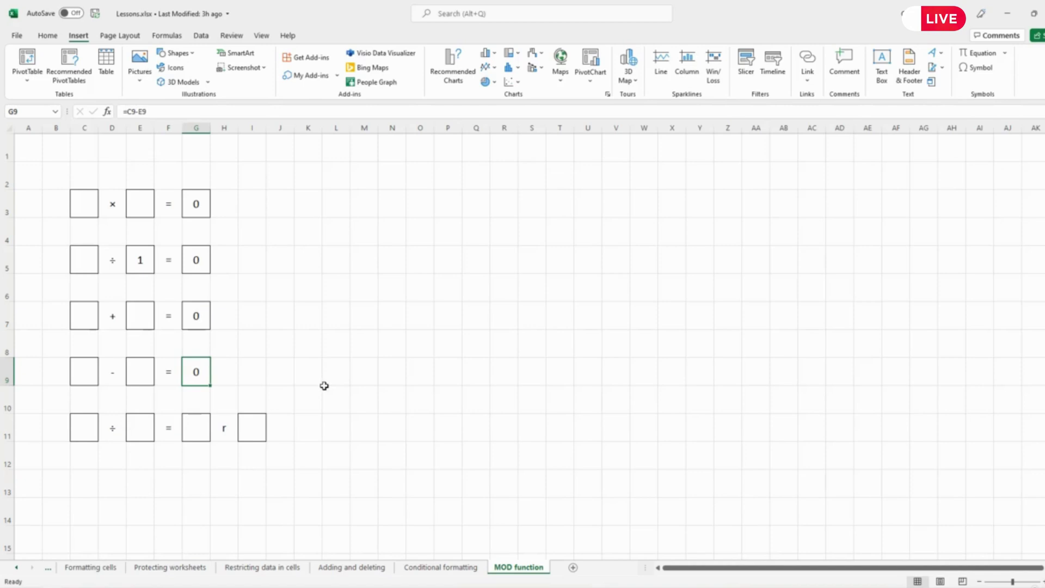
click(190, 428)
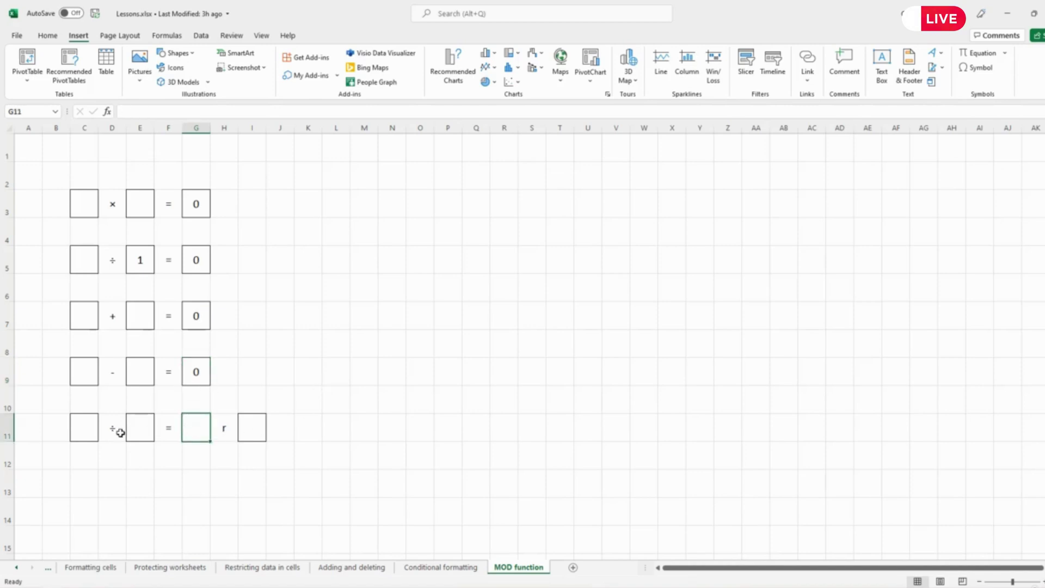
click(226, 432)
click(249, 430)
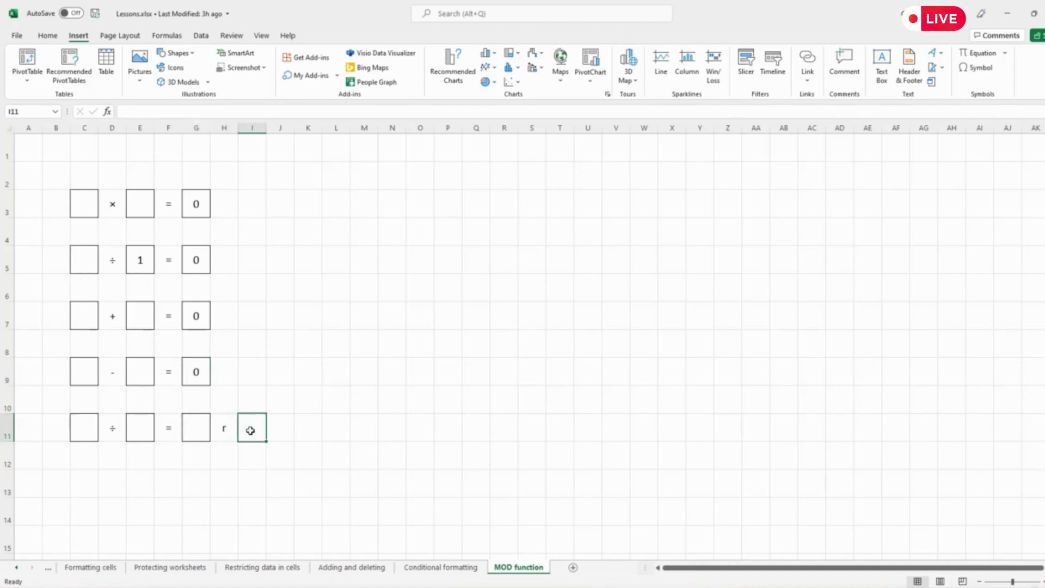
Fill the multiplication row with 3 in C3 and 4 in E3, and the first division row with 9 in C5 and 3 in E5
click(88, 206)
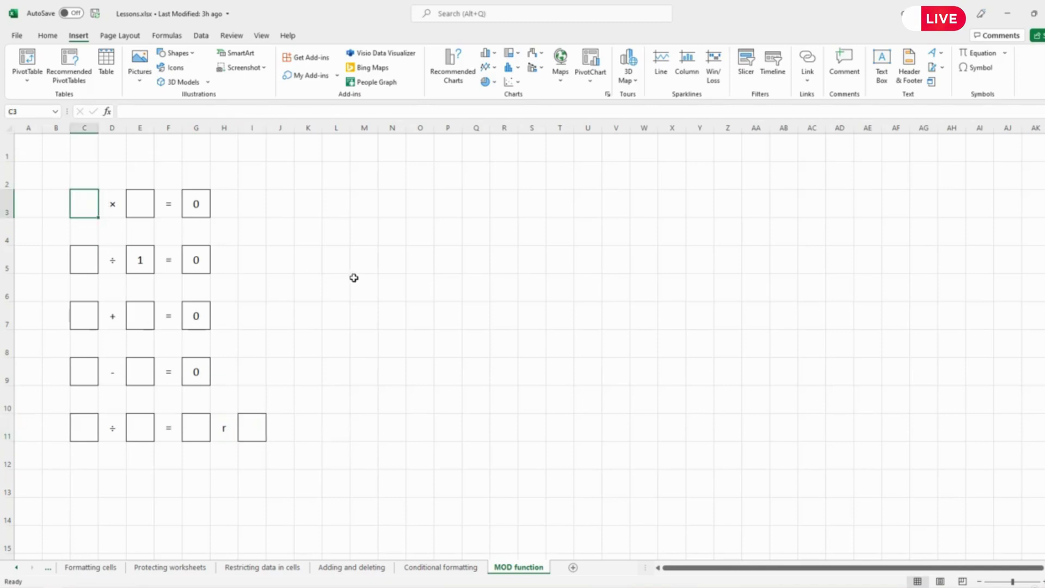
text(3)
click(143, 206)
text(4)
click(90, 264)
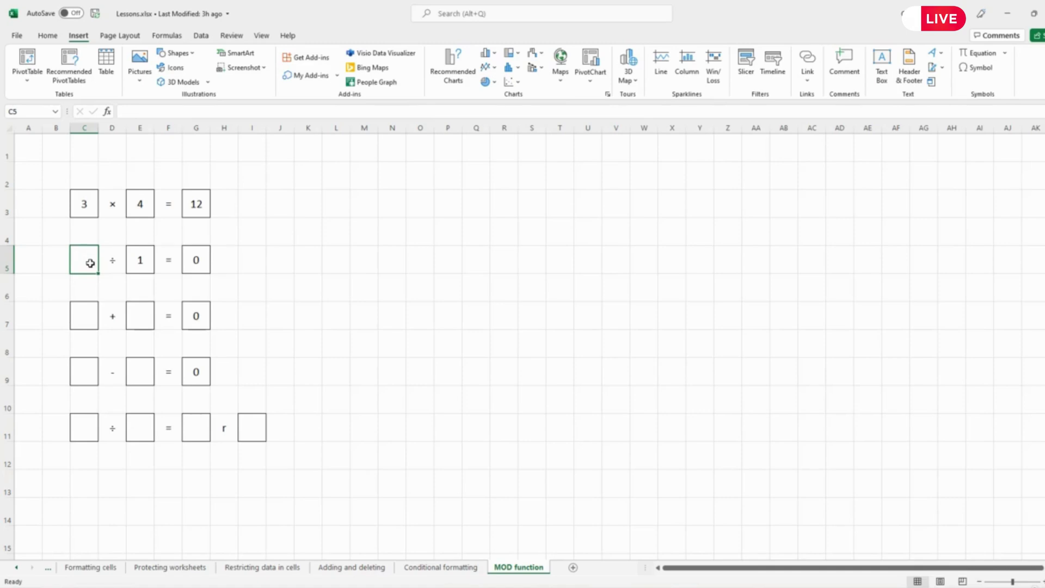
text(9)
click(138, 263)
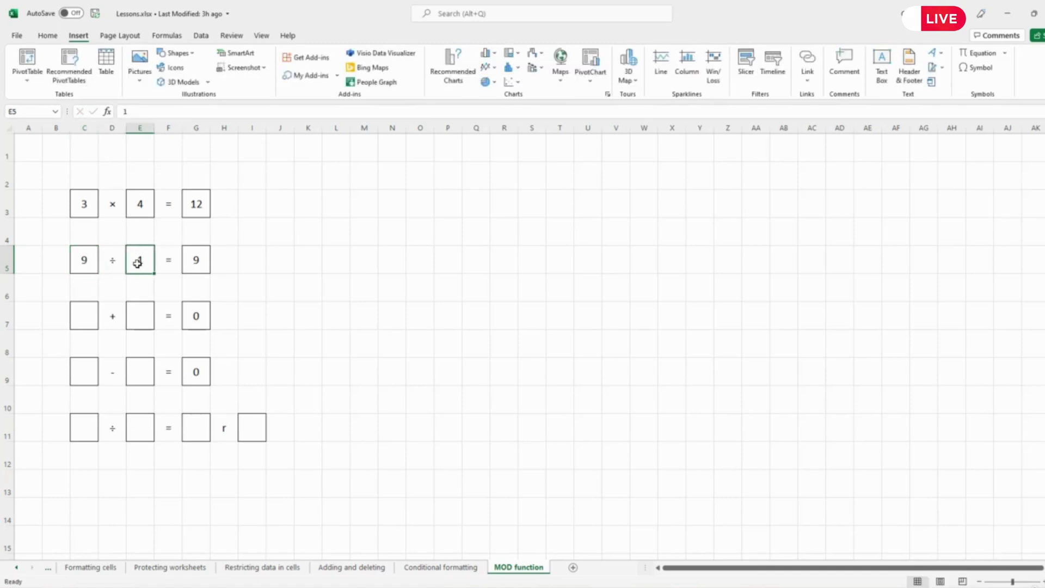
text(3)
key(Return)
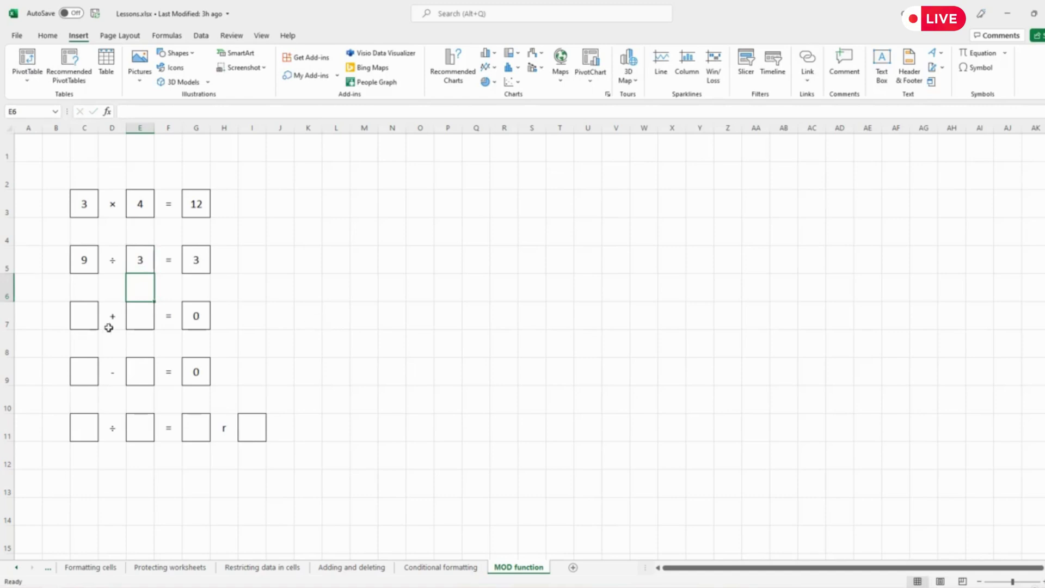
Fill both the addition row and the subtraction row with 6 in column C and 2 in column E
click(84, 313)
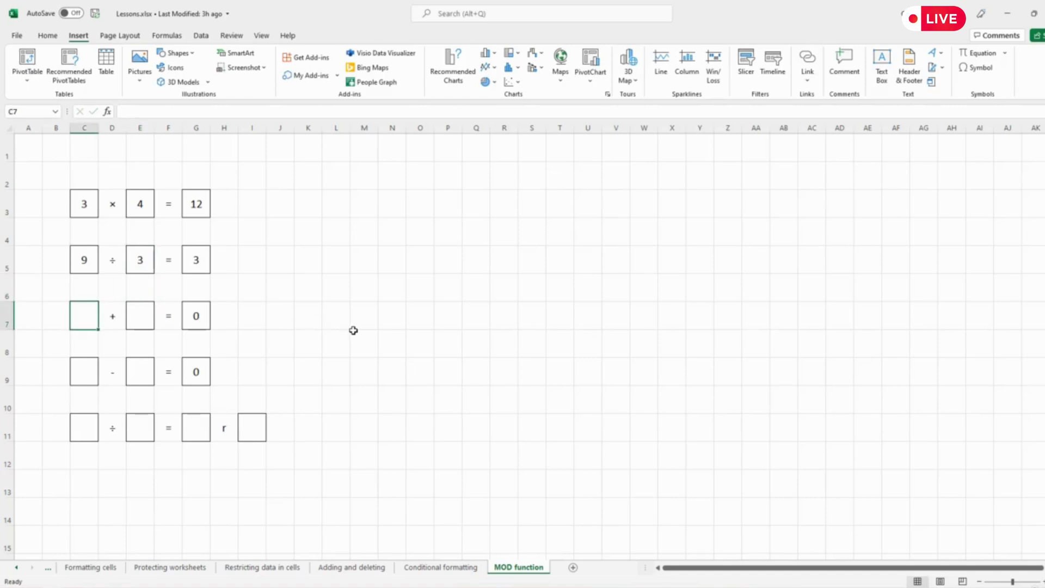
text(6)
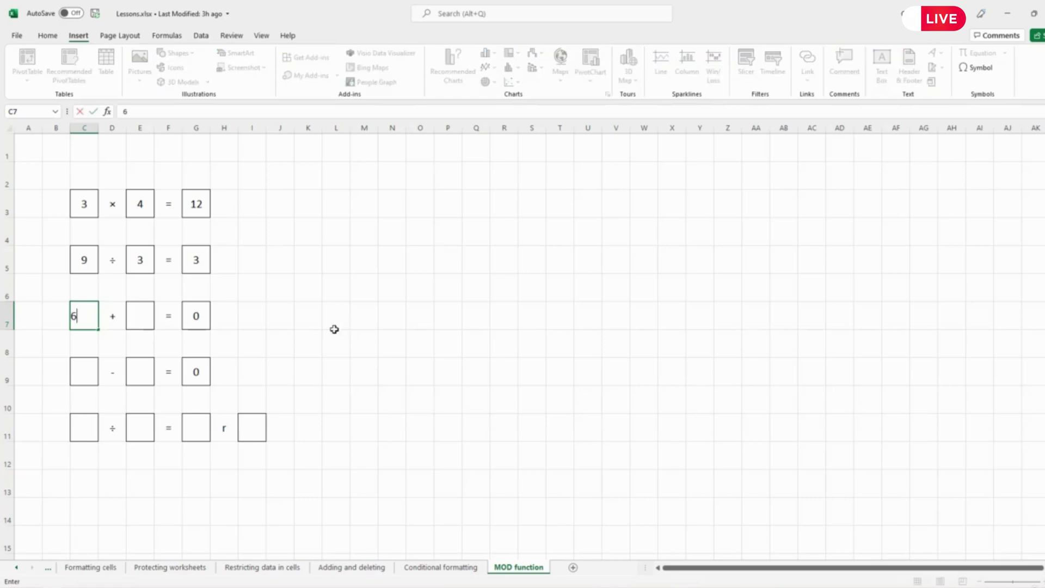
click(143, 316)
text(2)
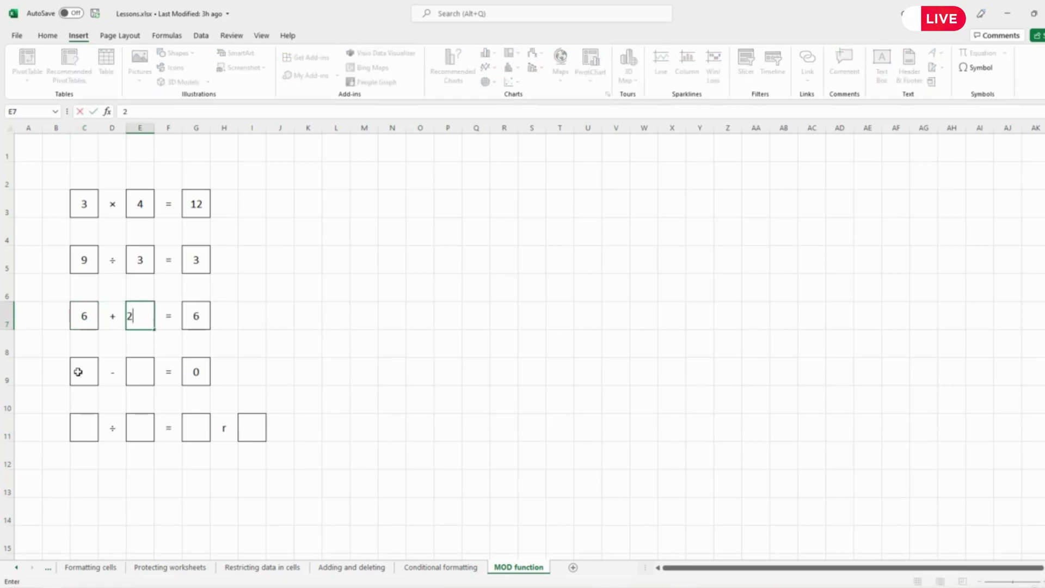
click(78, 372)
text(6)
click(144, 374)
text(2)
click(335, 370)
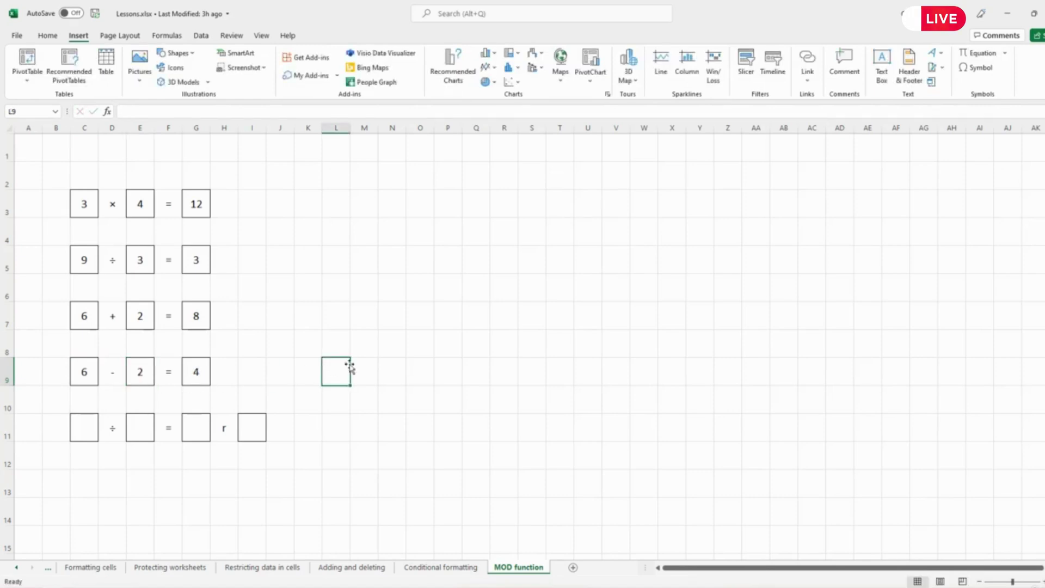
Test the first division row with 2 as the divisor in cell E5 and restore the divisor to 3
click(90, 432)
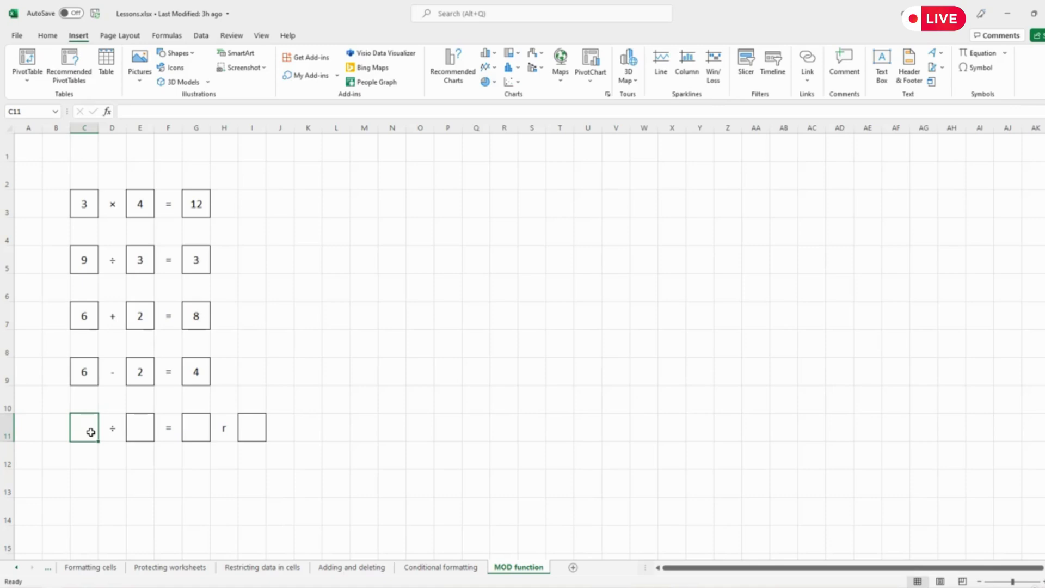
click(194, 259)
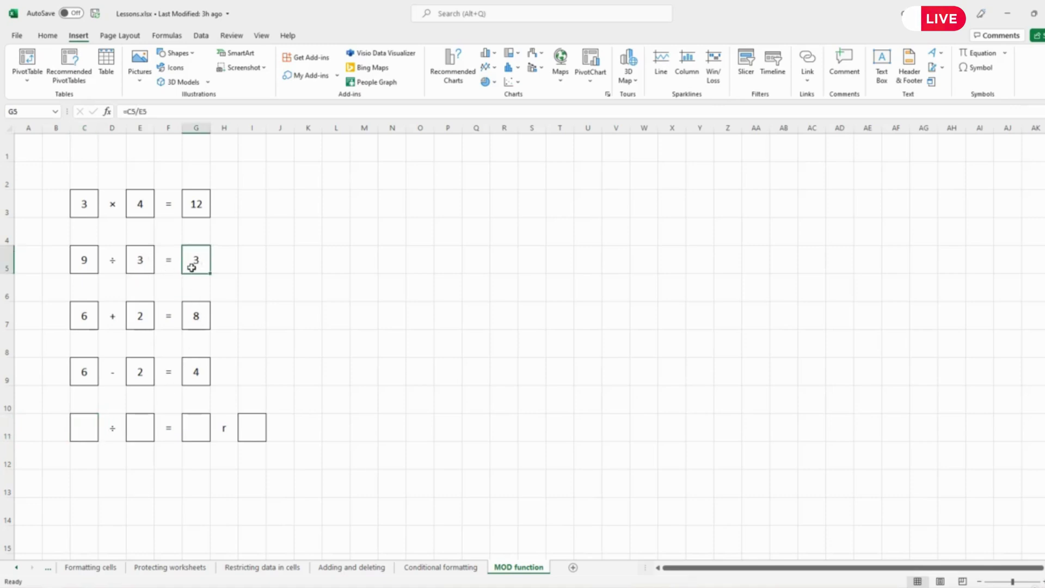
click(142, 259)
text(2)
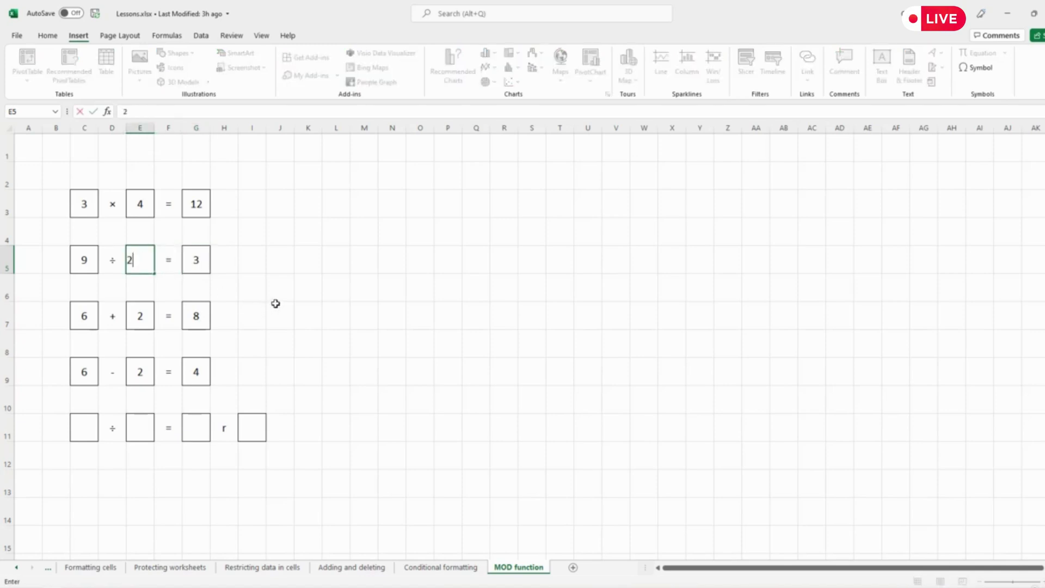
key(Return)
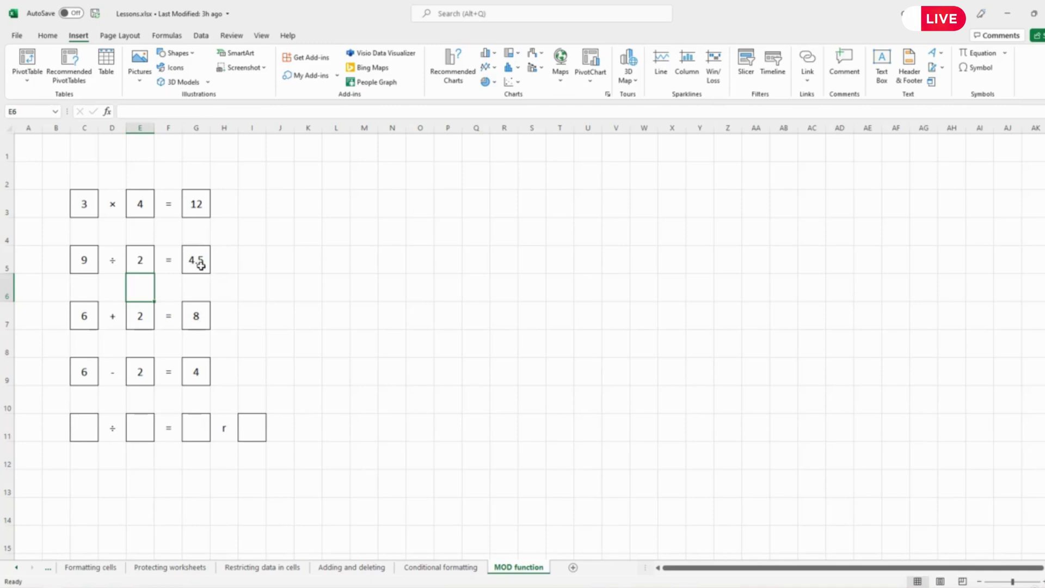
click(143, 264)
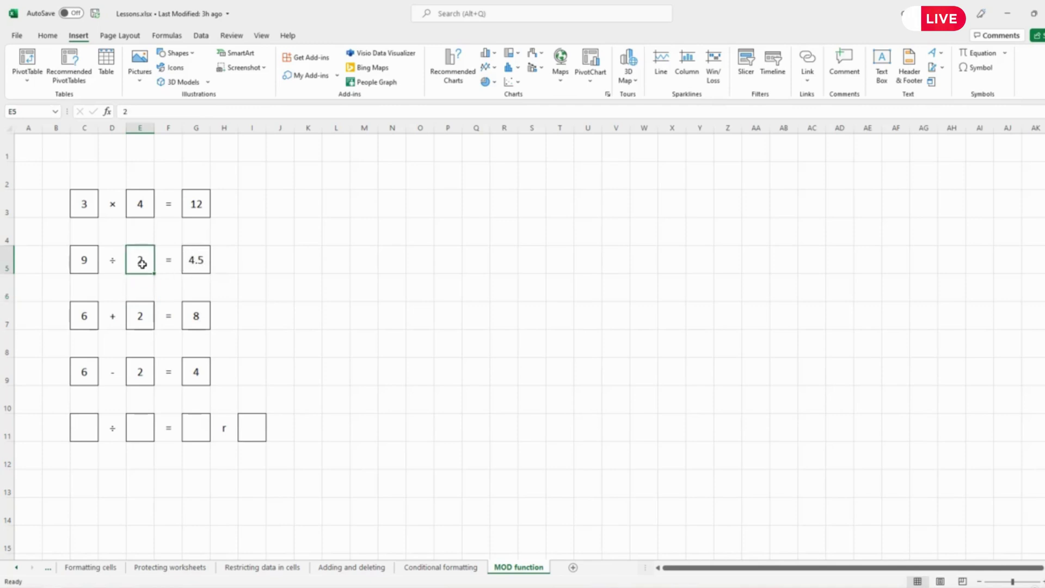
text(3)
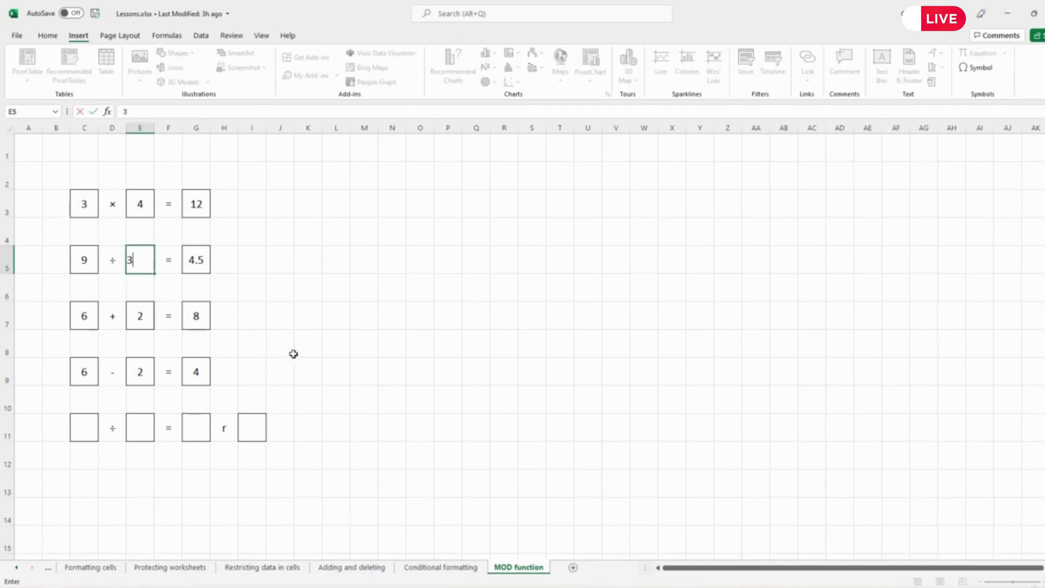
key(Return)
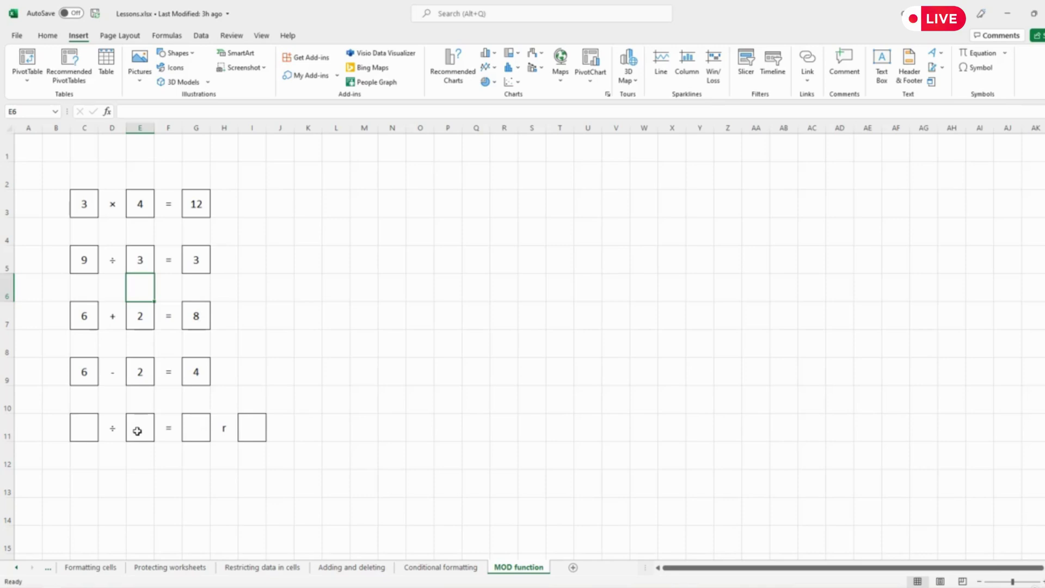
Fill the division with remainder row with 9 in C11 and 3 in E11
click(86, 435)
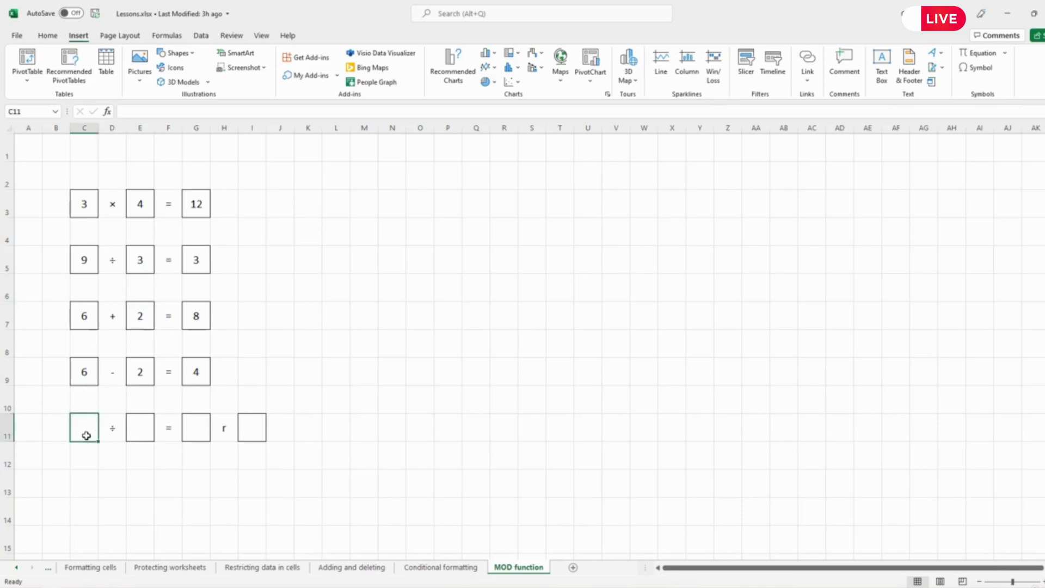
text(9)
click(137, 436)
text(3)
click(177, 472)
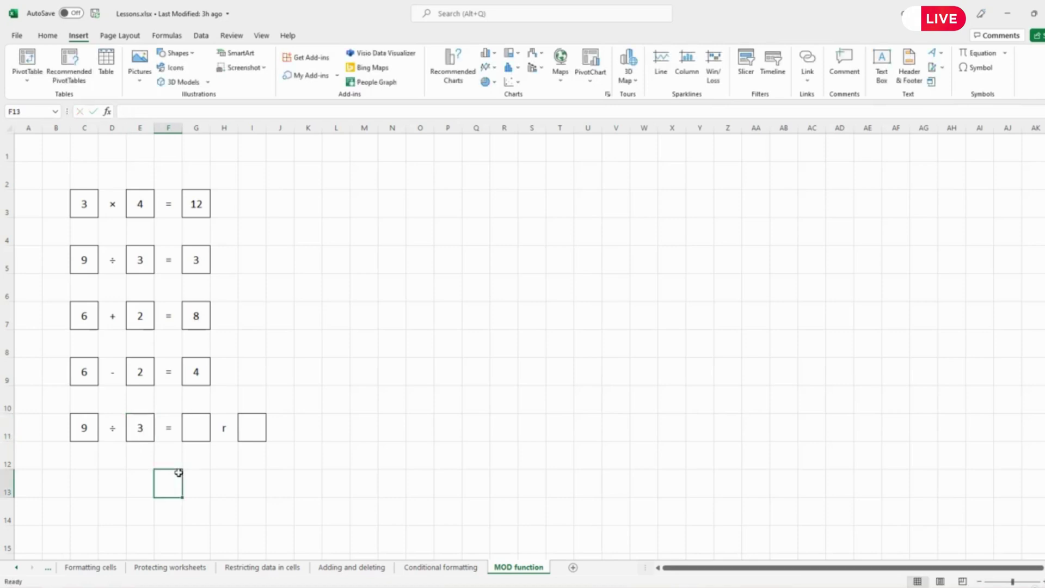
Enter the formula =QUOTIENT(C11,E11) in cell G11 to calculate the whole-number part of the division
click(198, 431)
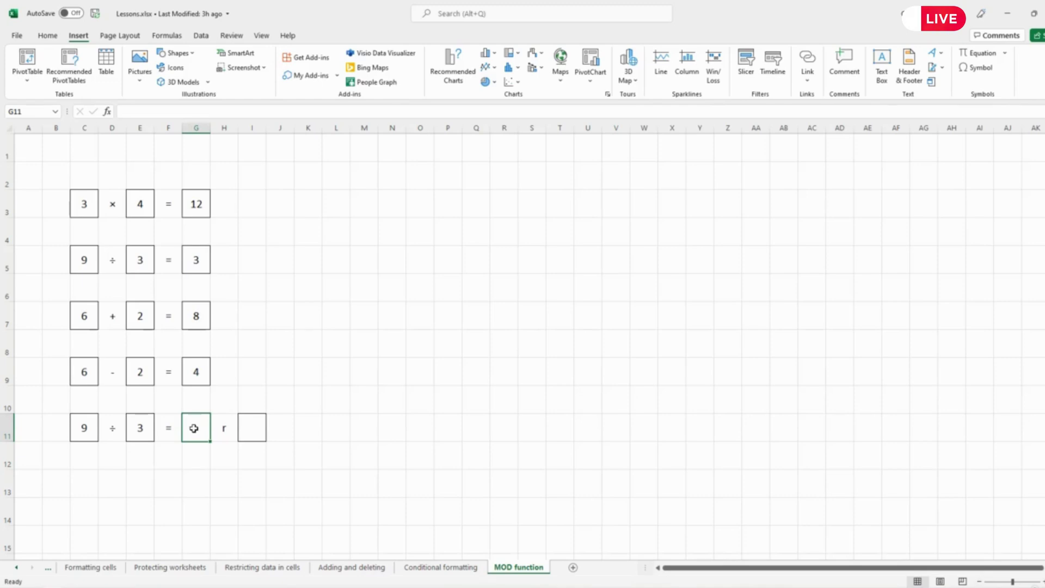
text(=)
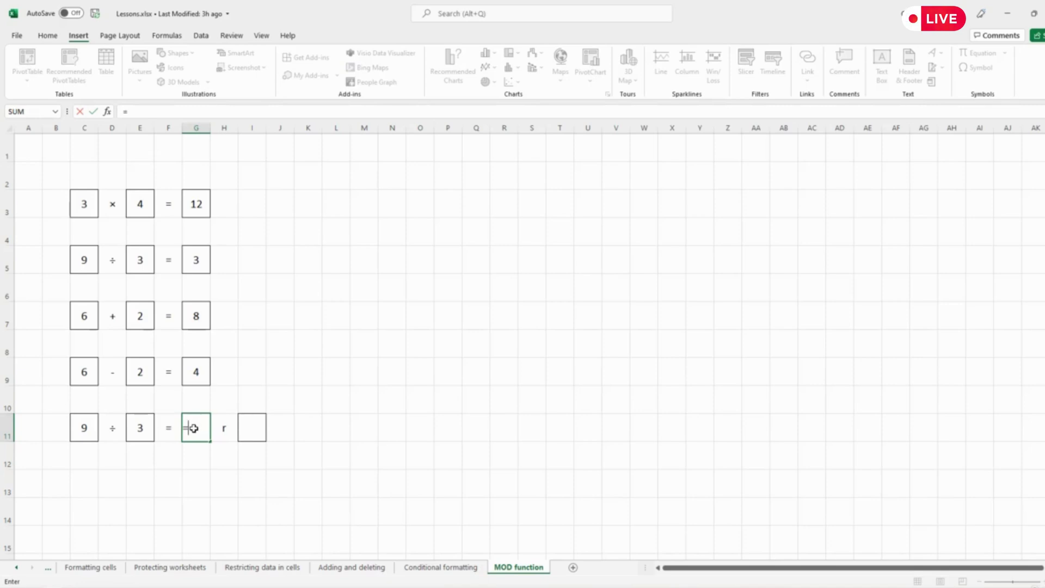
text(qu)
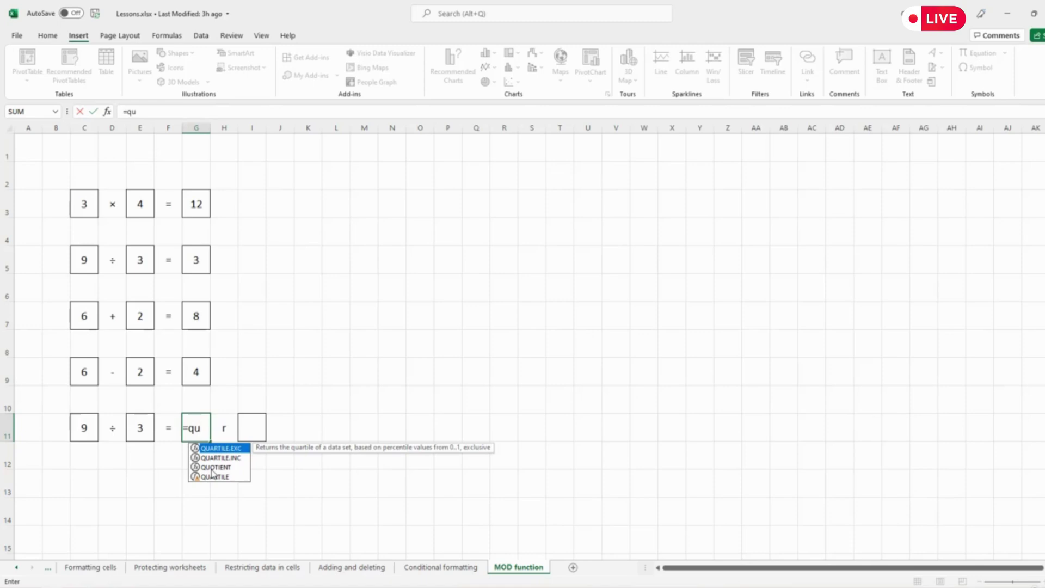
click(212, 468)
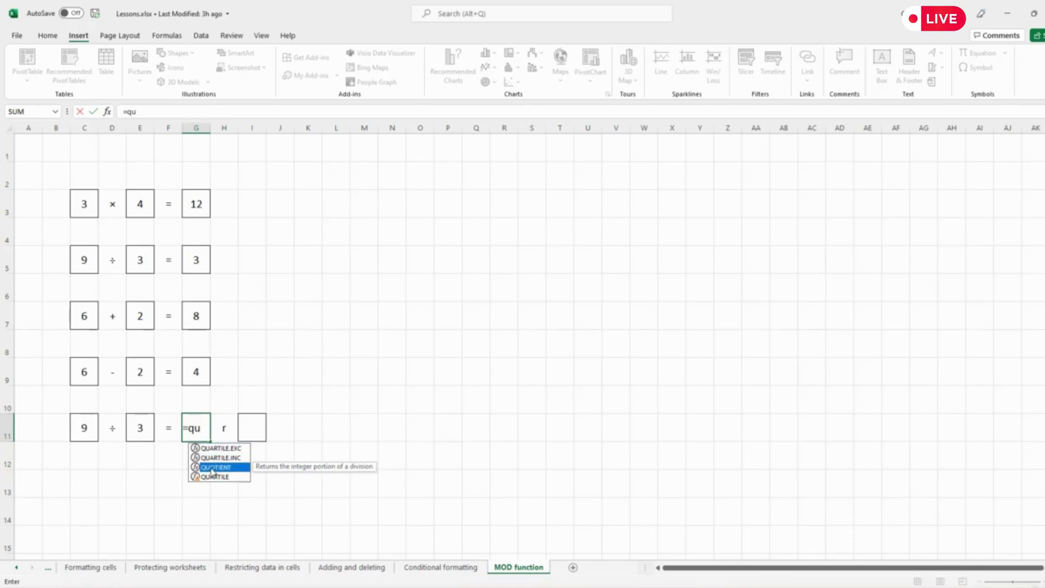
double_click(212, 469)
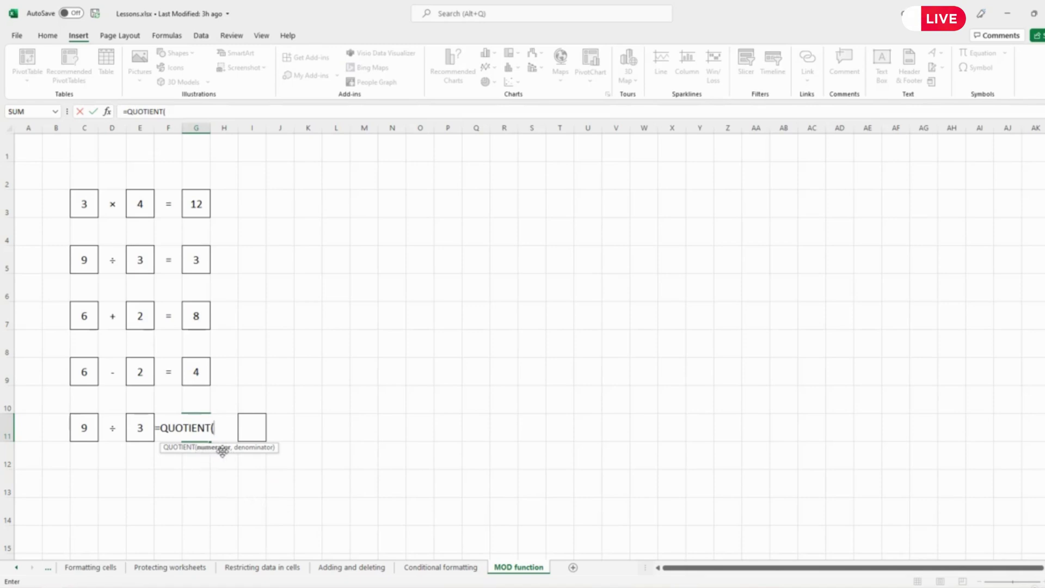
click(87, 428)
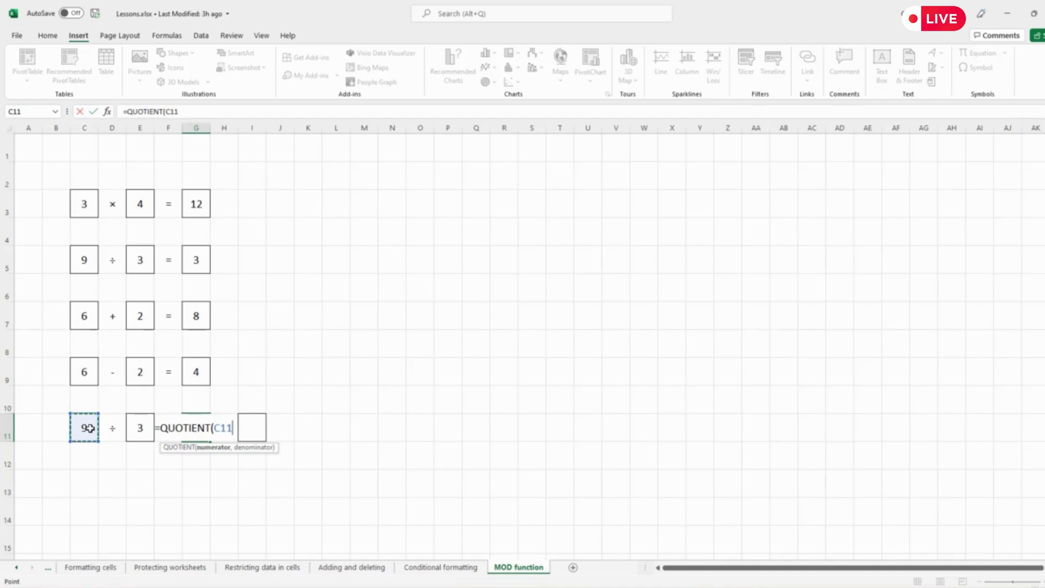
text(,)
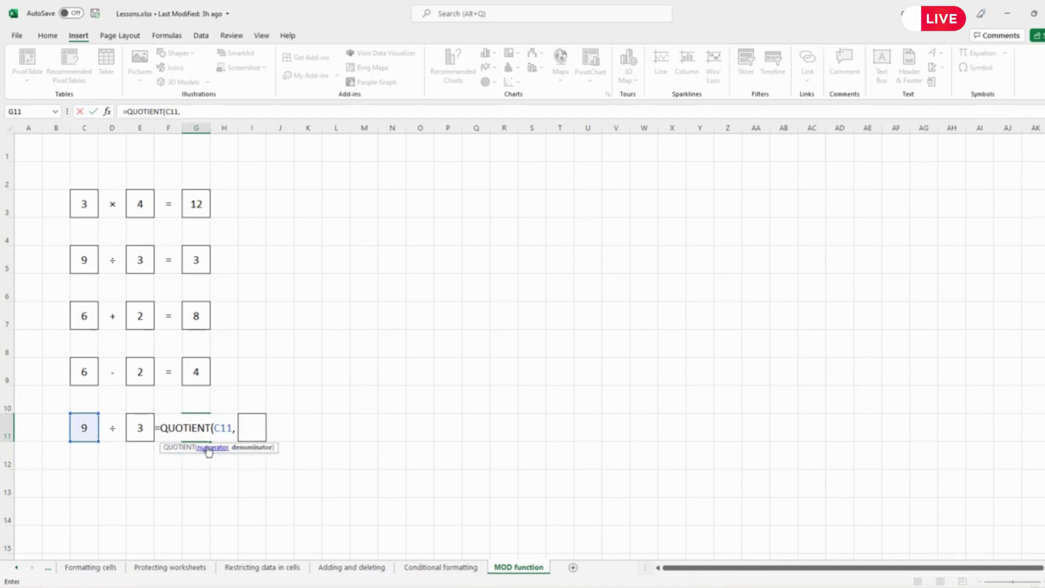
click(140, 427)
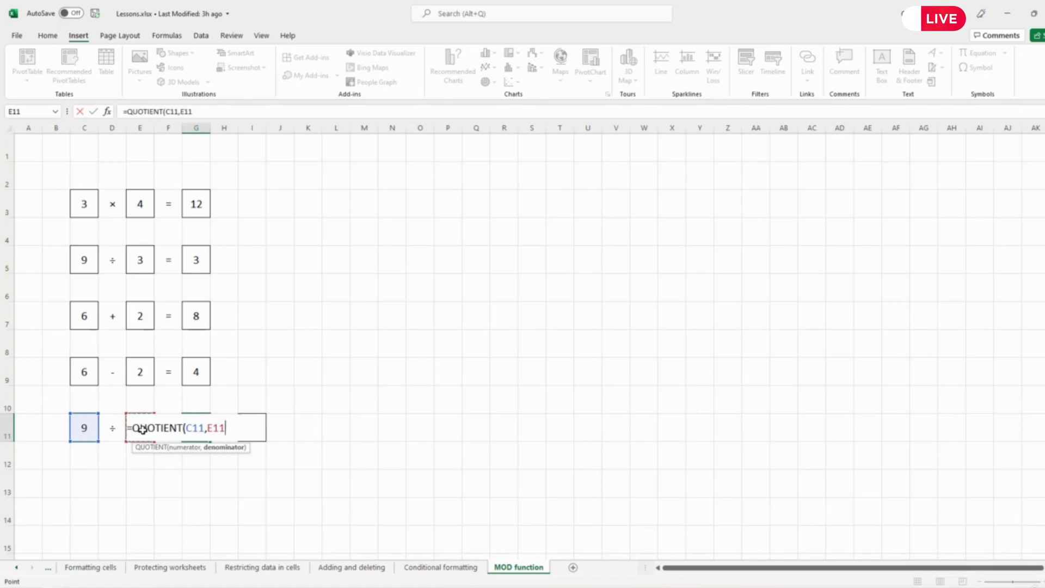
text())
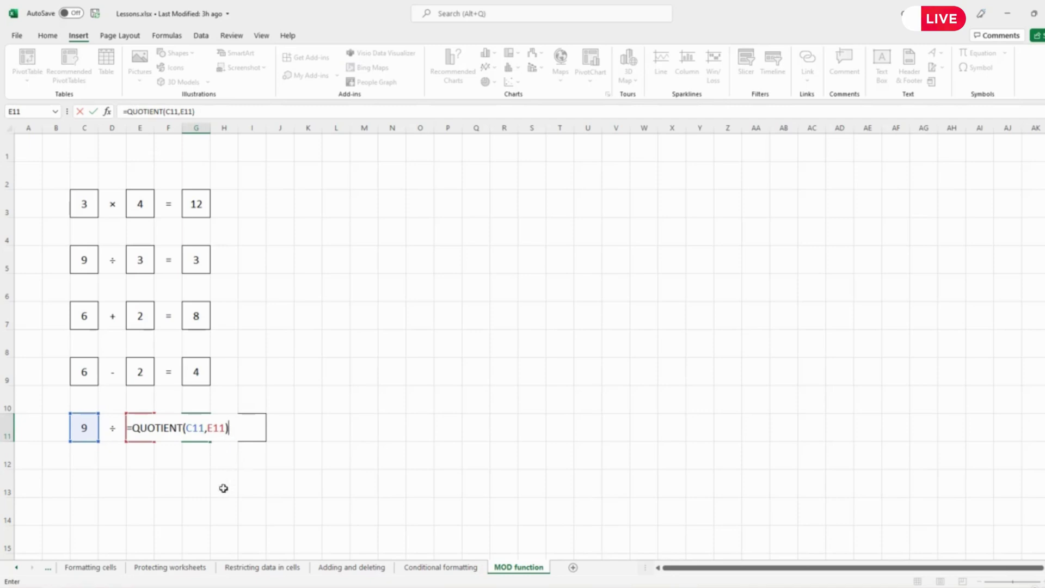
key(Return)
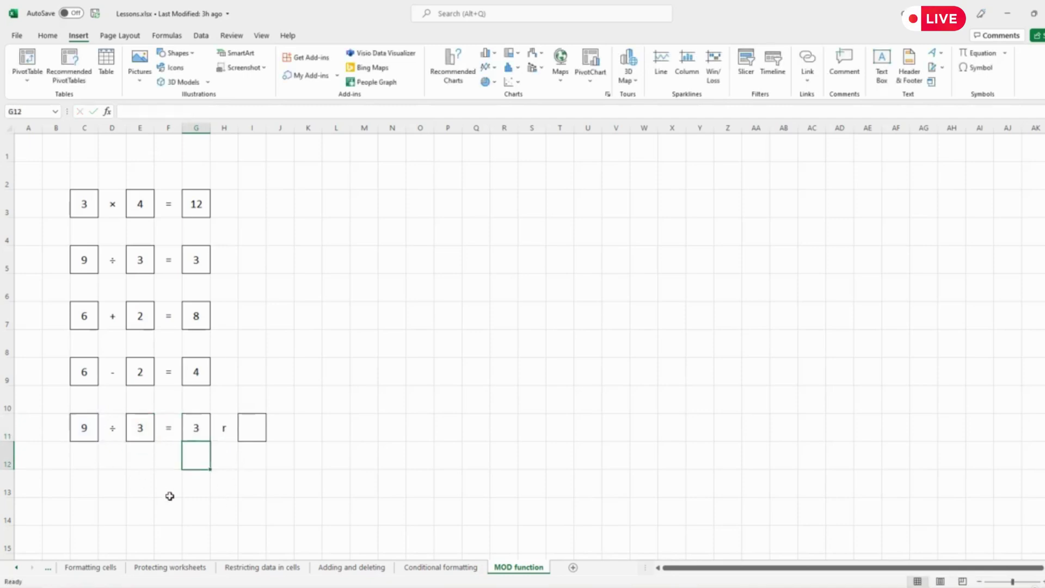
click(198, 430)
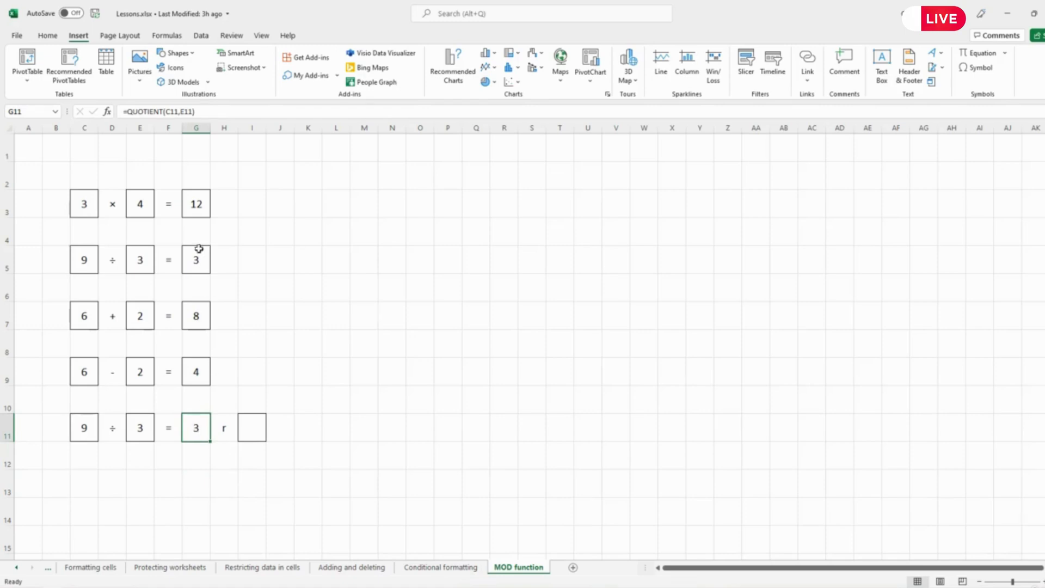
Test both division rows with 2 as the divisor in cells E5 and E11
click(140, 260)
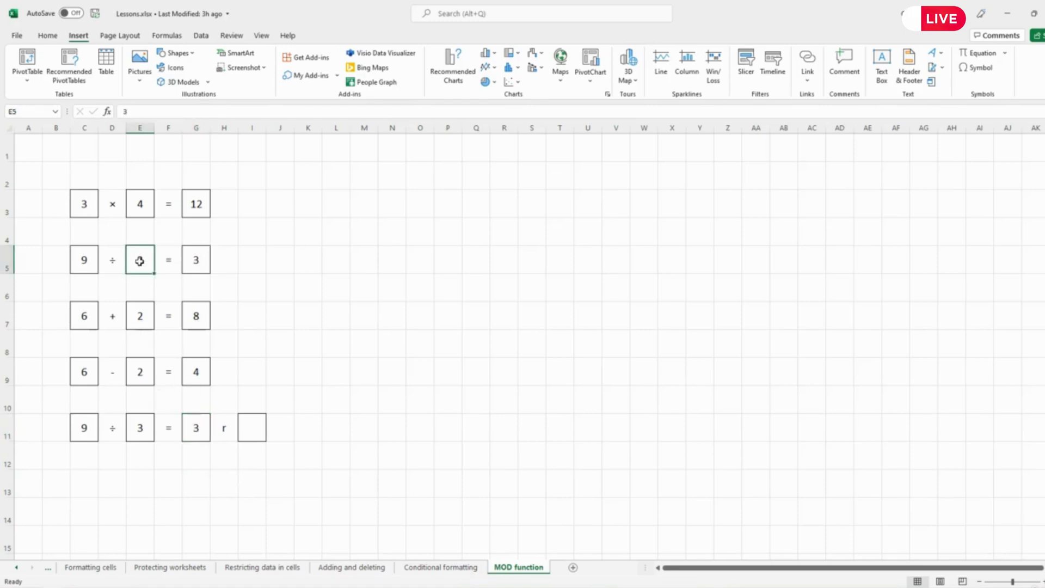
text(2)
click(303, 283)
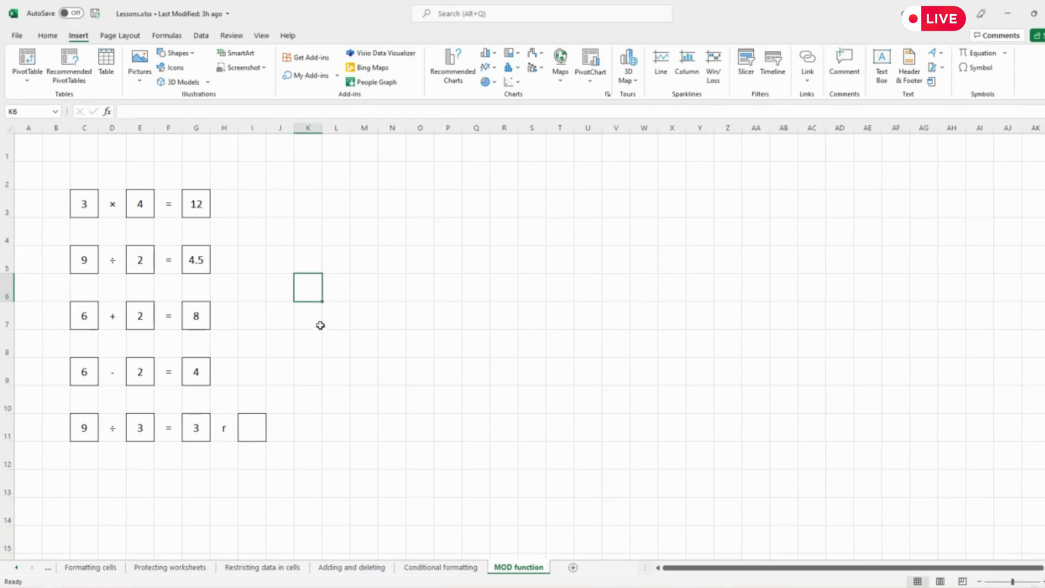
click(136, 263)
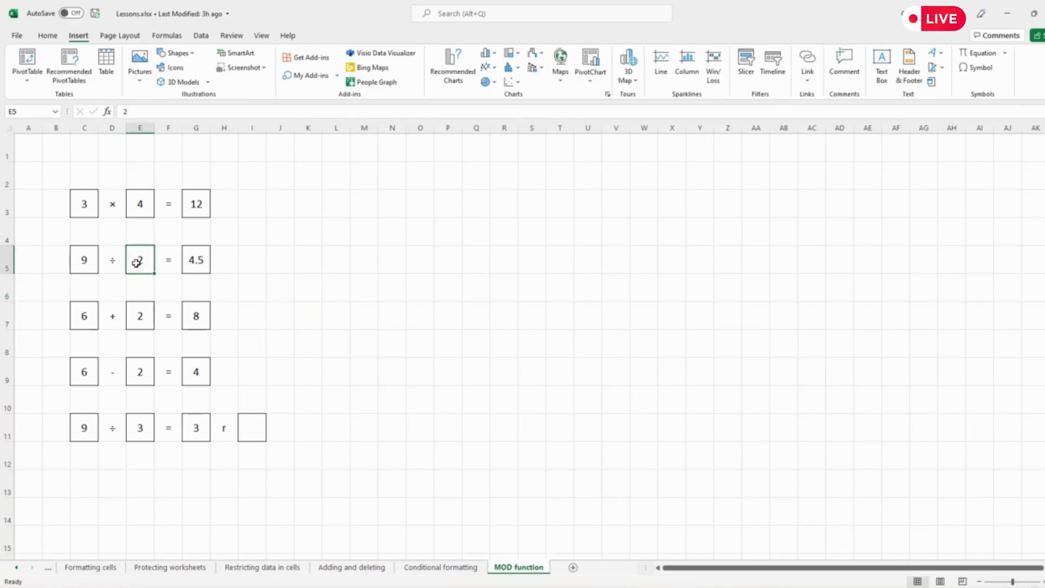
click(137, 428)
text(2)
key(Return)
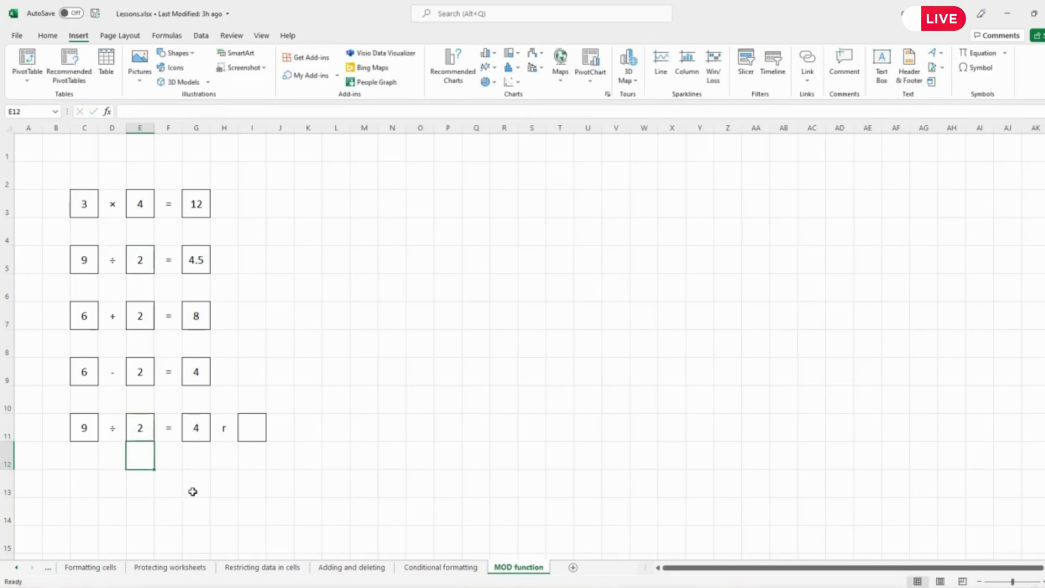
Set the divisor to 4 in both division rows, cells E11 and E5
key(Up)
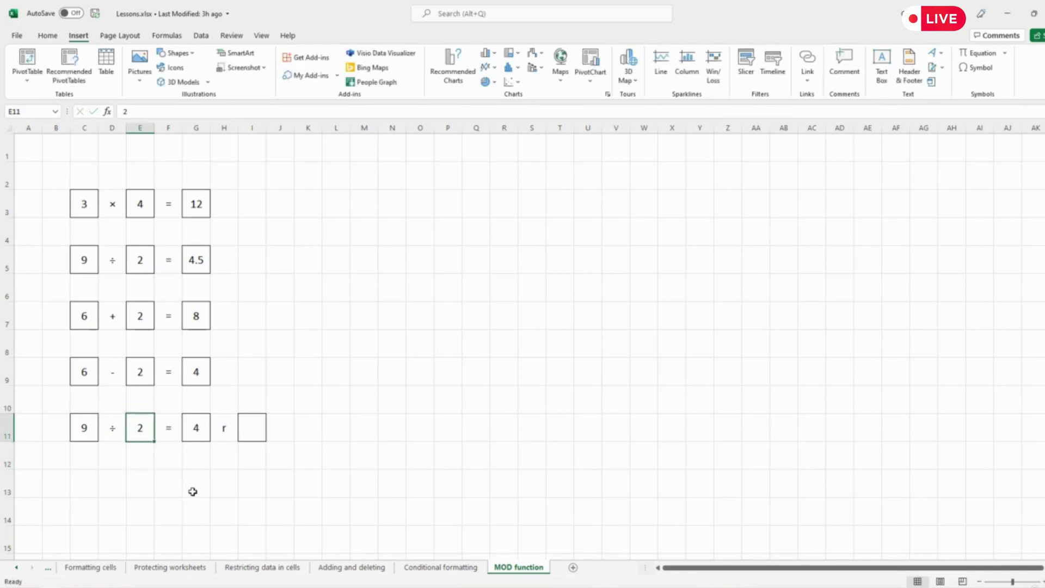
text(4)
key(Return)
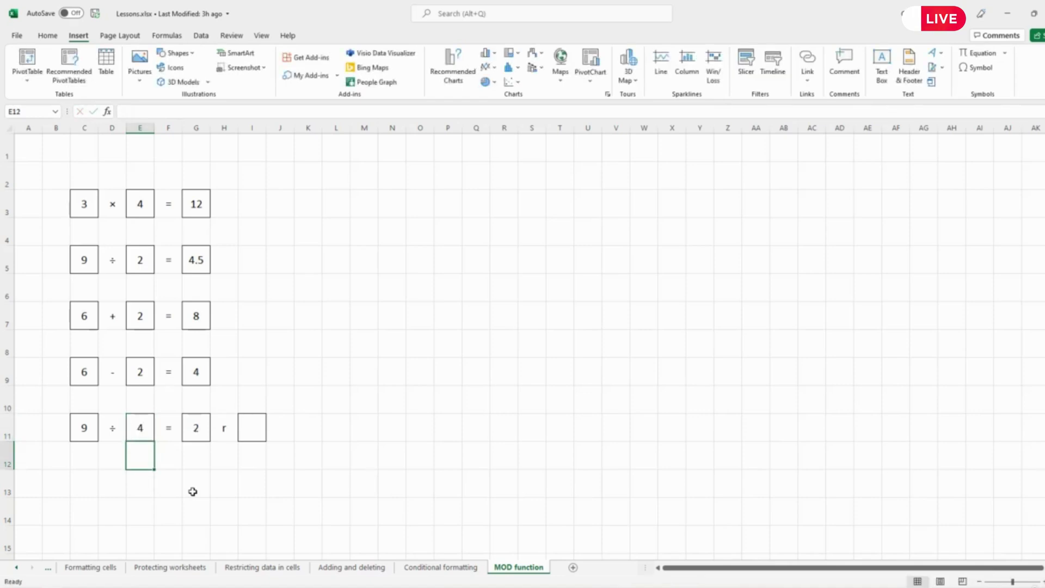
click(139, 264)
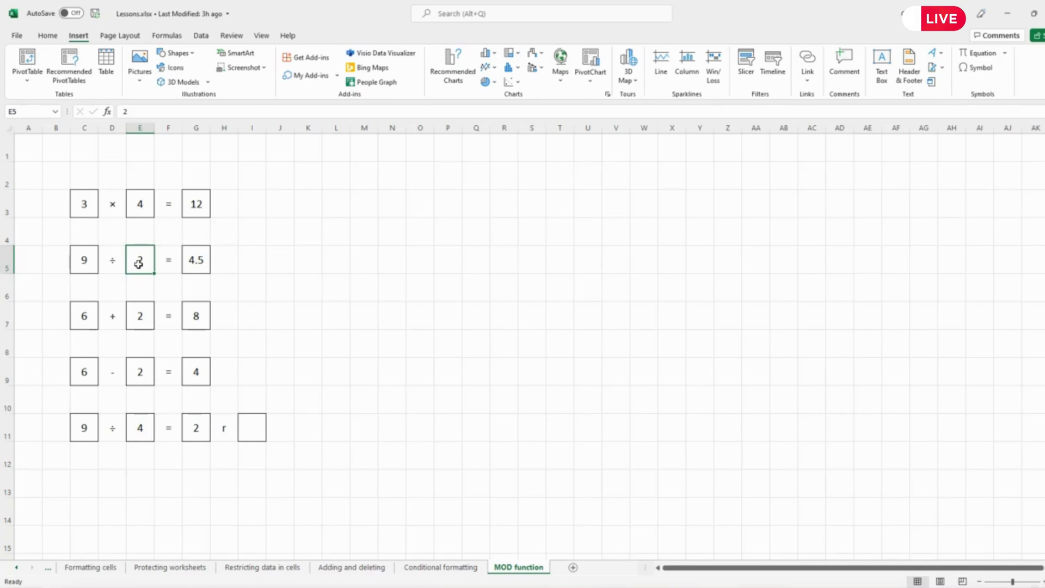
text(4)
key(Return)
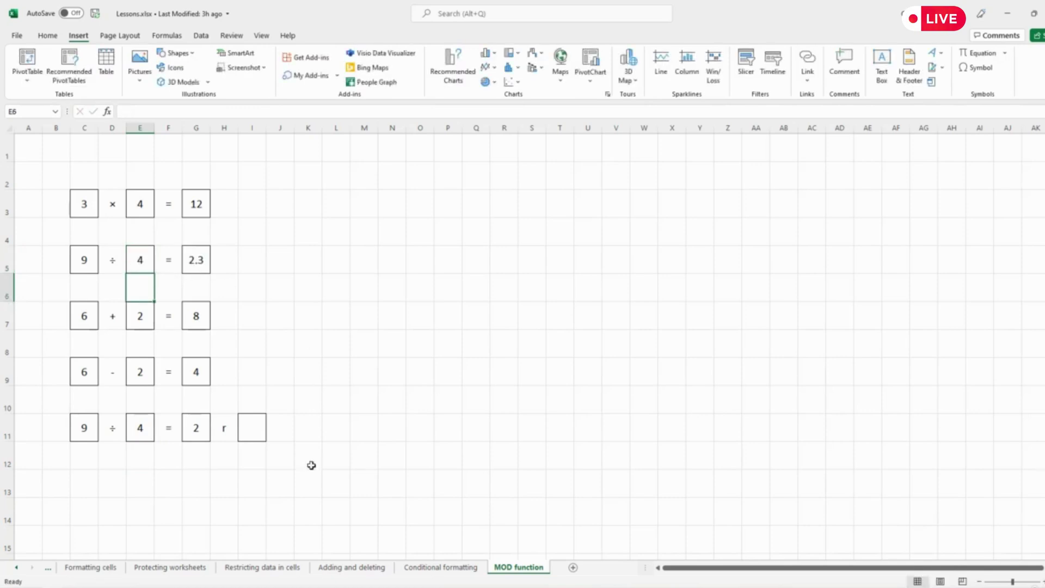
Review the QUOTIENT formula in cell G11 and its function arguments without changing them
click(203, 433)
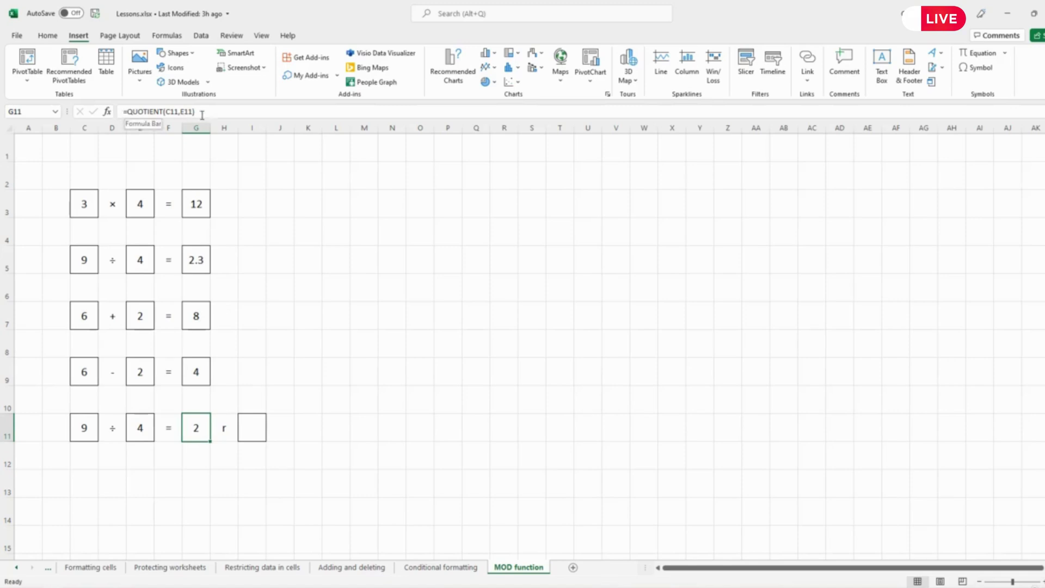
drag(162, 111, 127, 111)
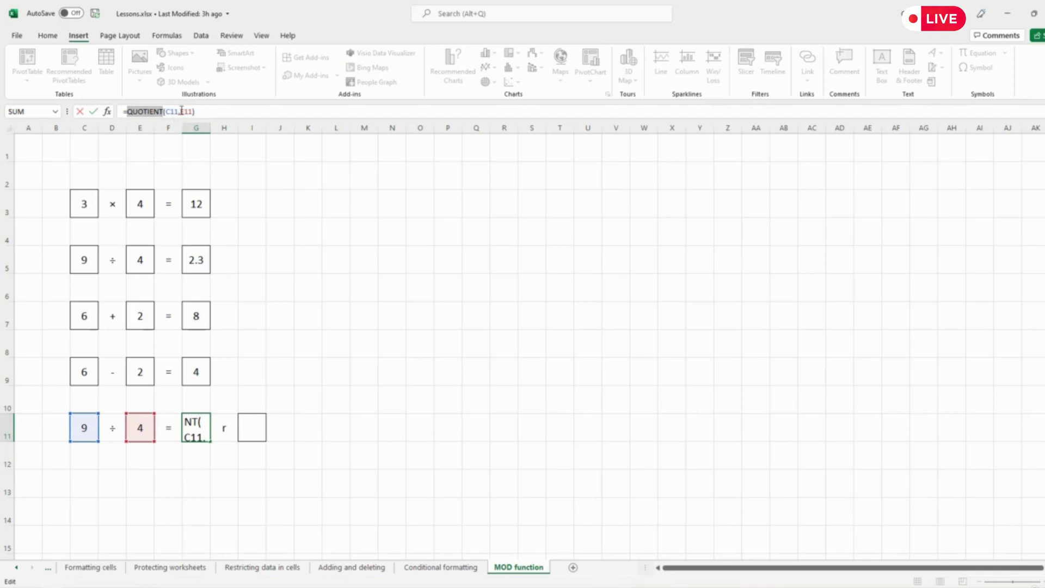
key(ctrl+Return)
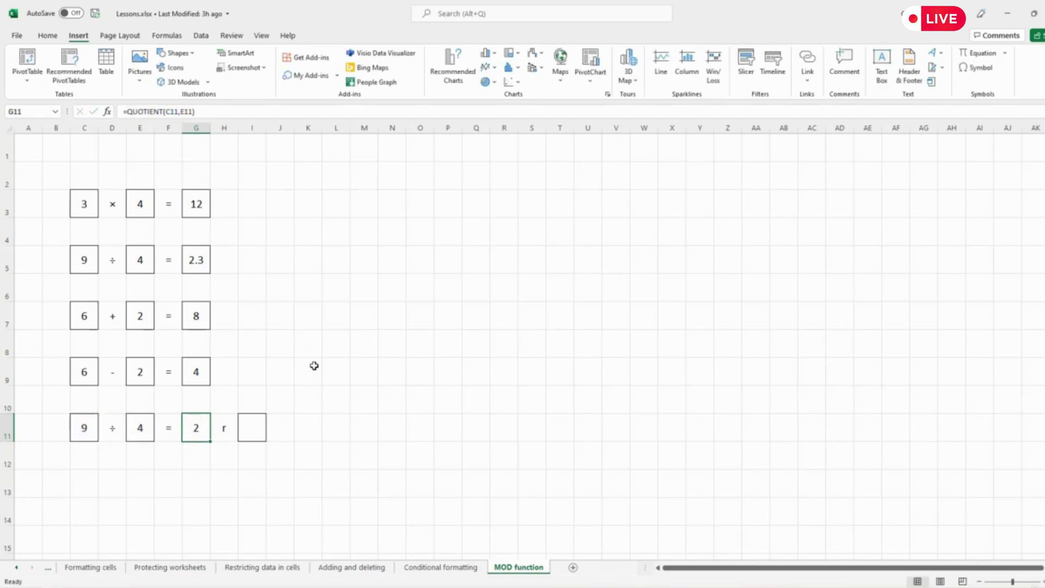
click(160, 38)
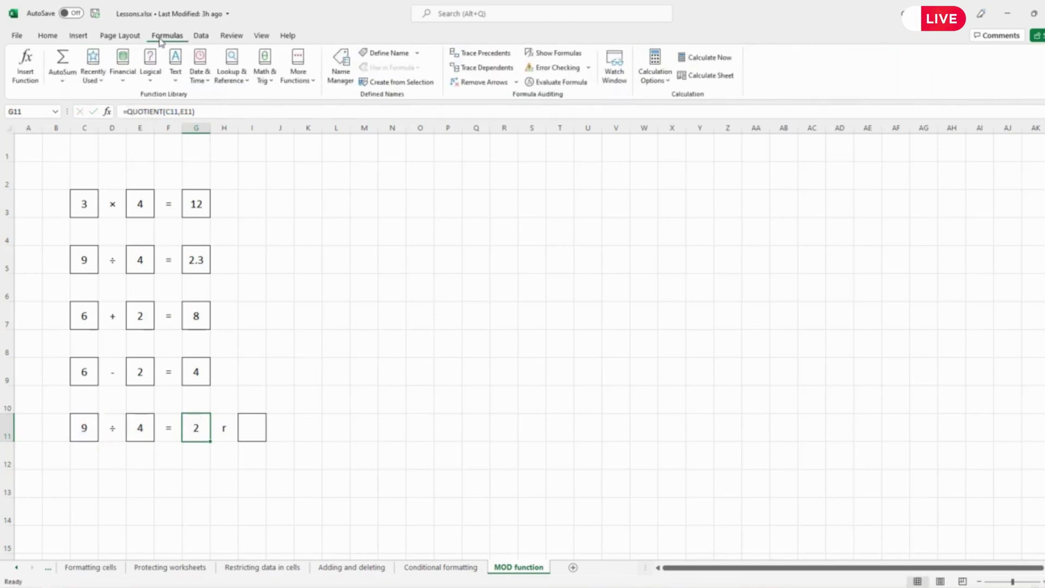
click(100, 86)
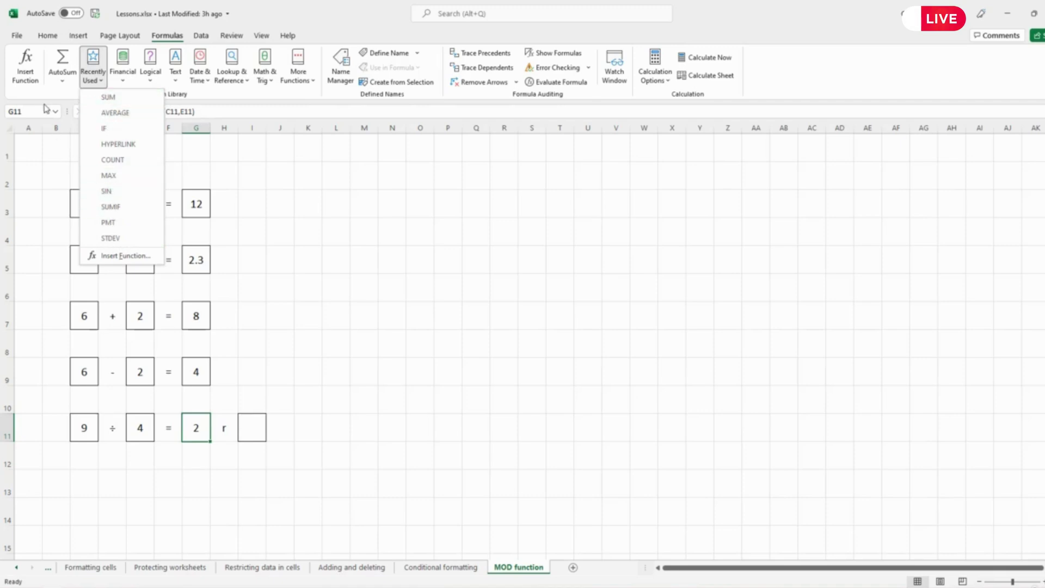
click(30, 76)
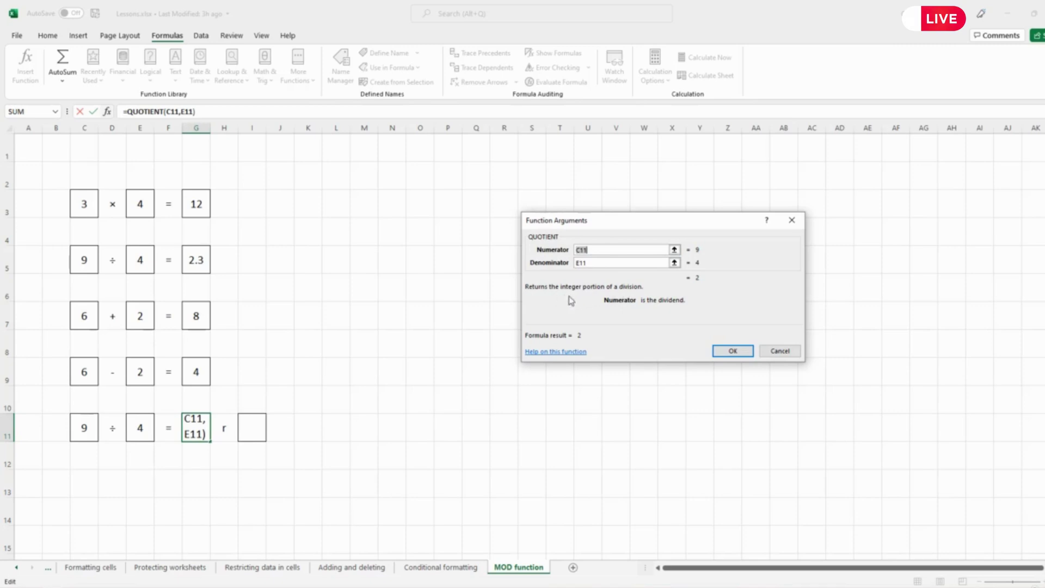
click(789, 352)
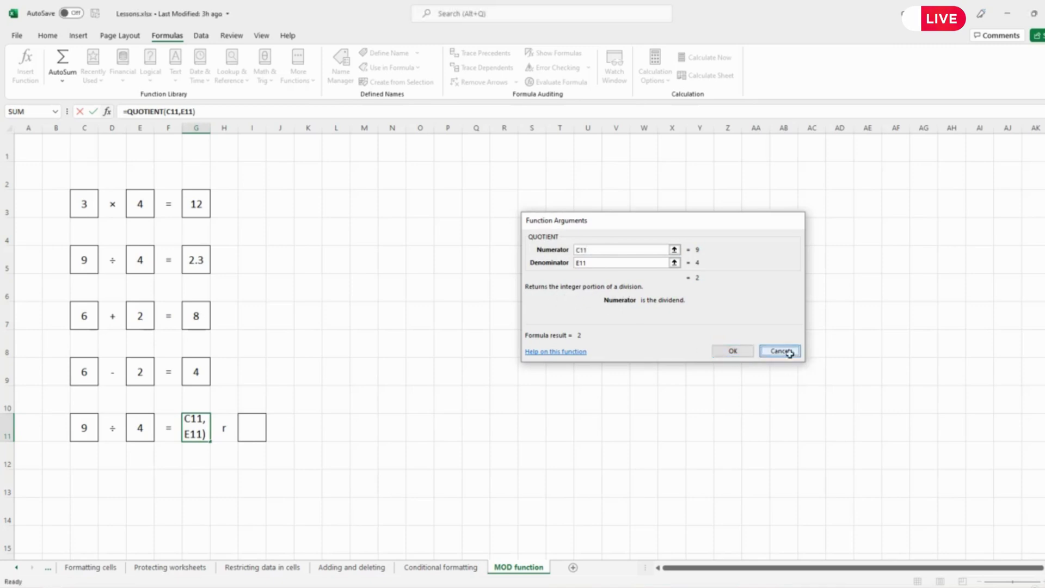
Browse the full alphabetical list of functions for cell I11 in the Insert Function dialog without inserting one
click(253, 427)
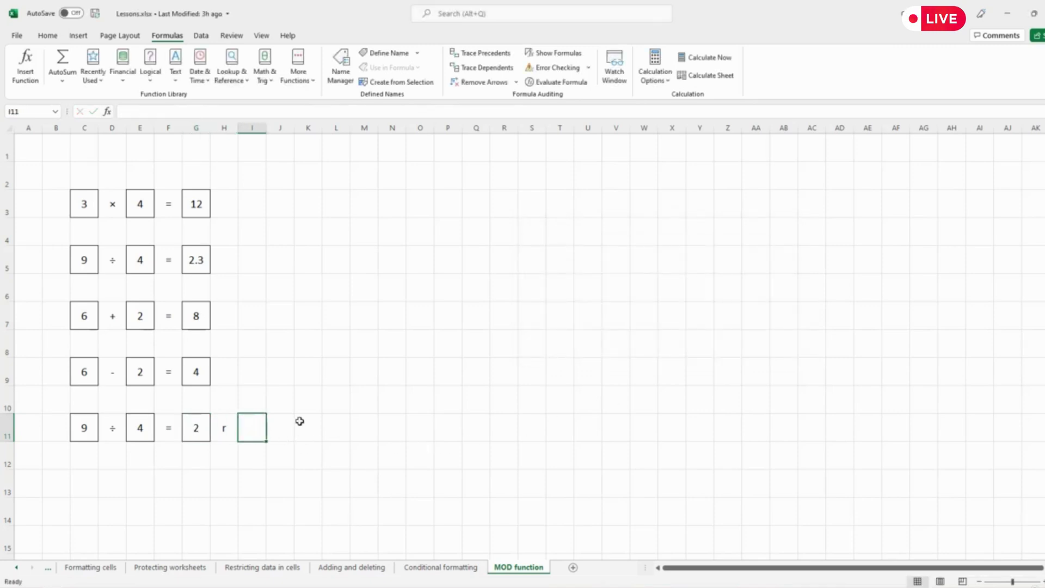
click(26, 68)
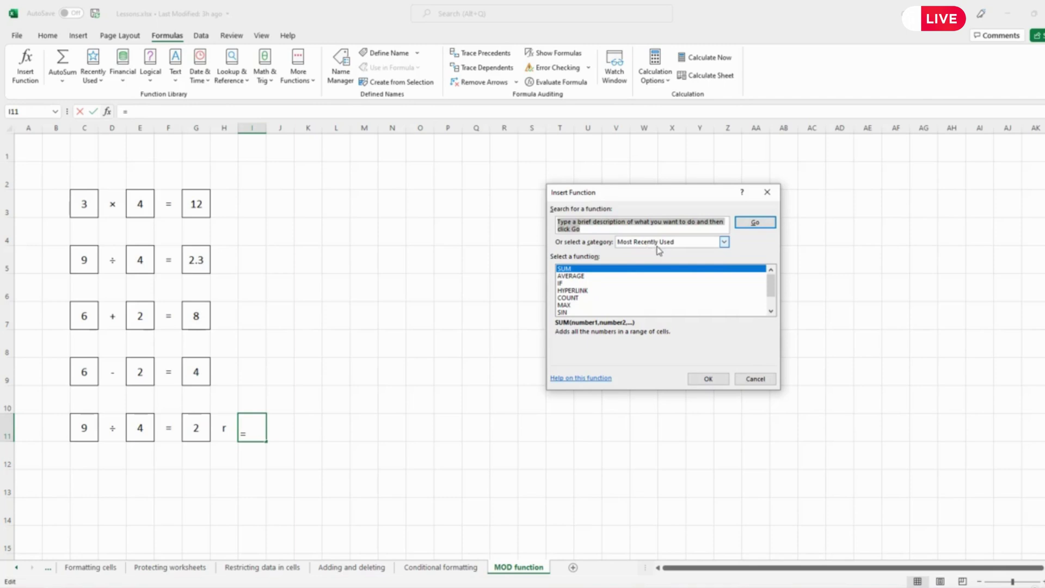
click(727, 242)
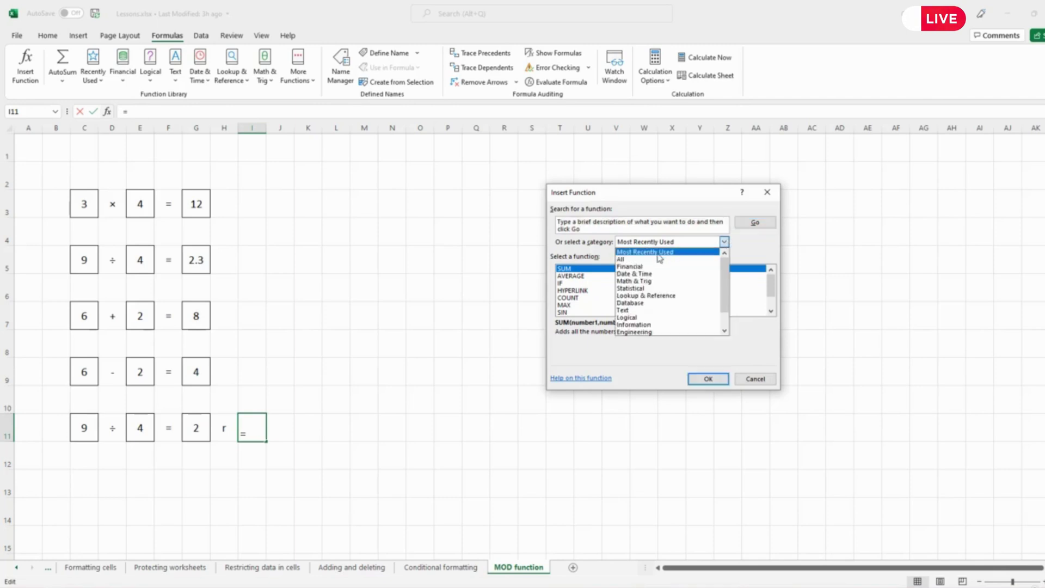
click(622, 263)
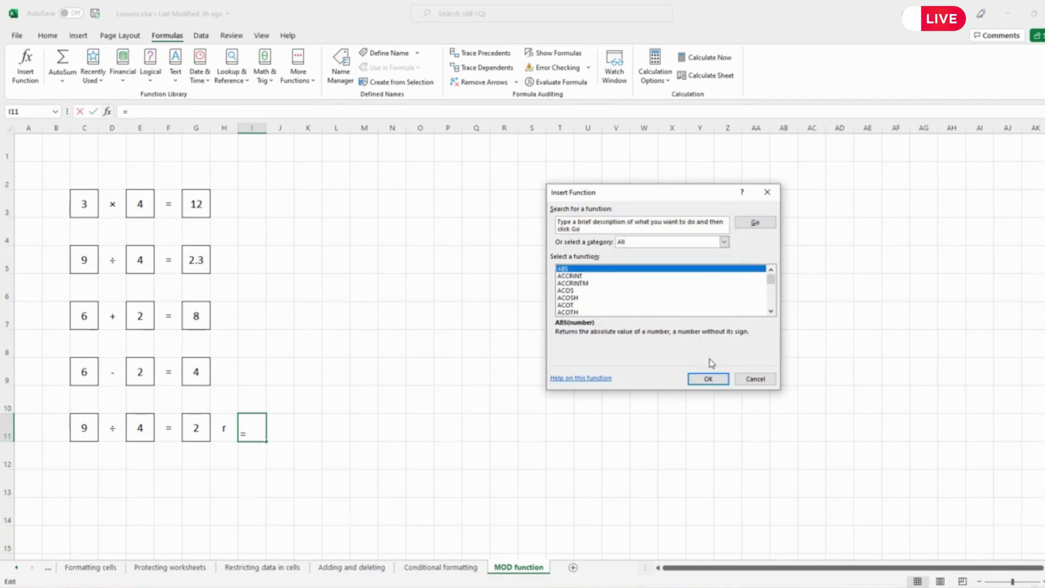
click(771, 312)
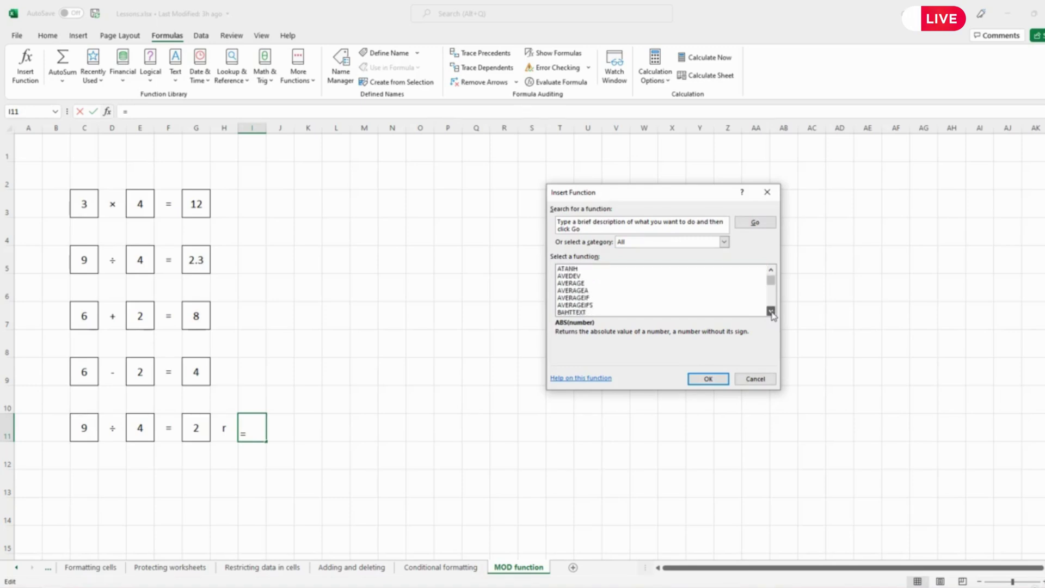
click(771, 312)
click(770, 312)
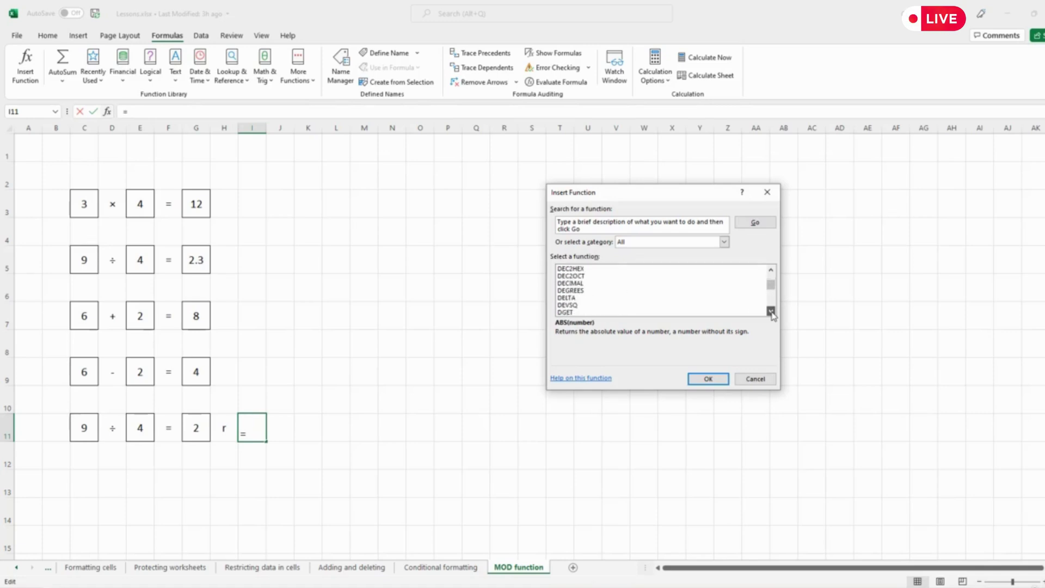
click(771, 312)
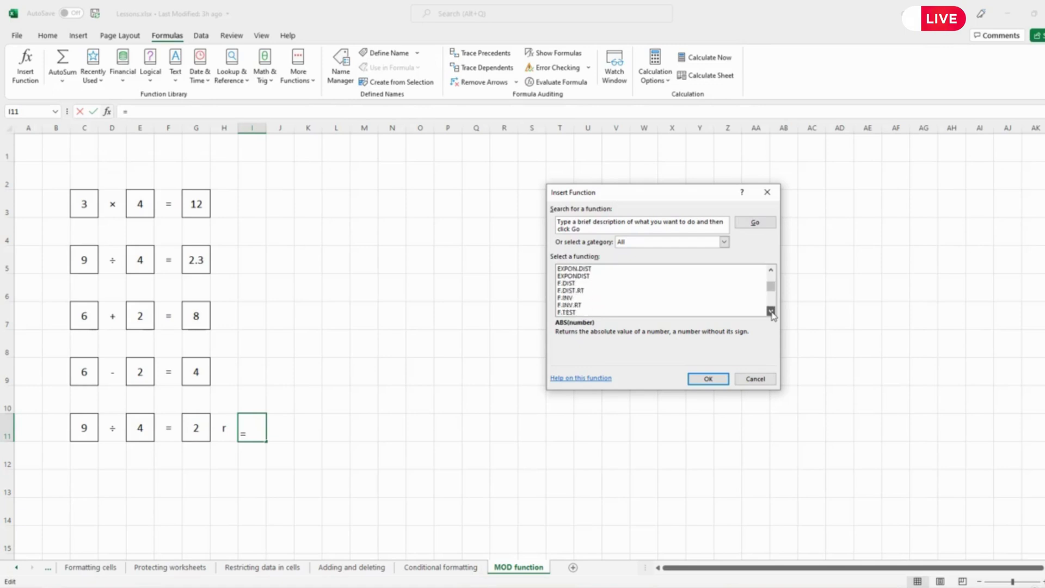
click(771, 311)
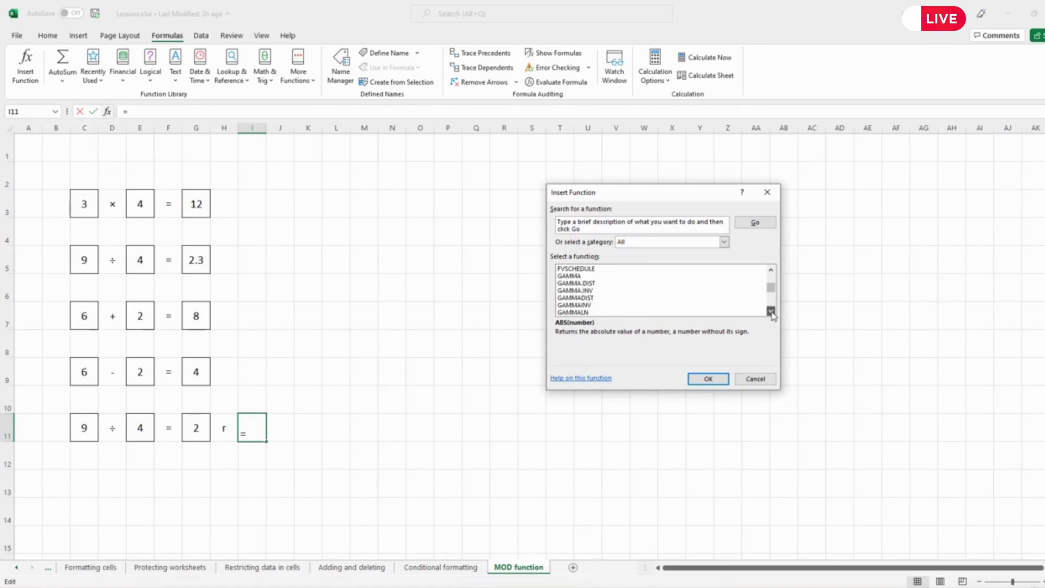
click(771, 312)
click(771, 312)
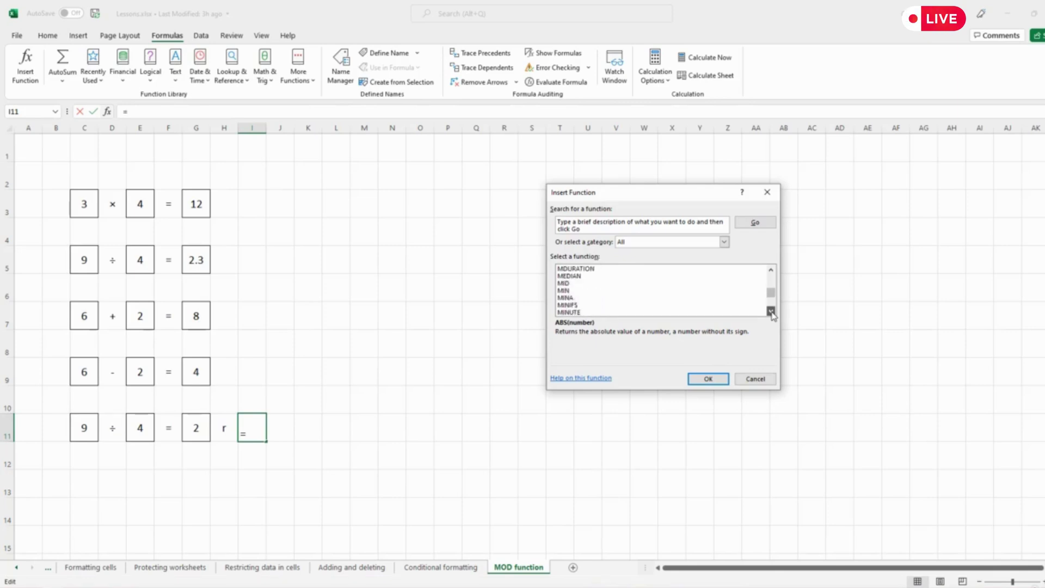
click(770, 312)
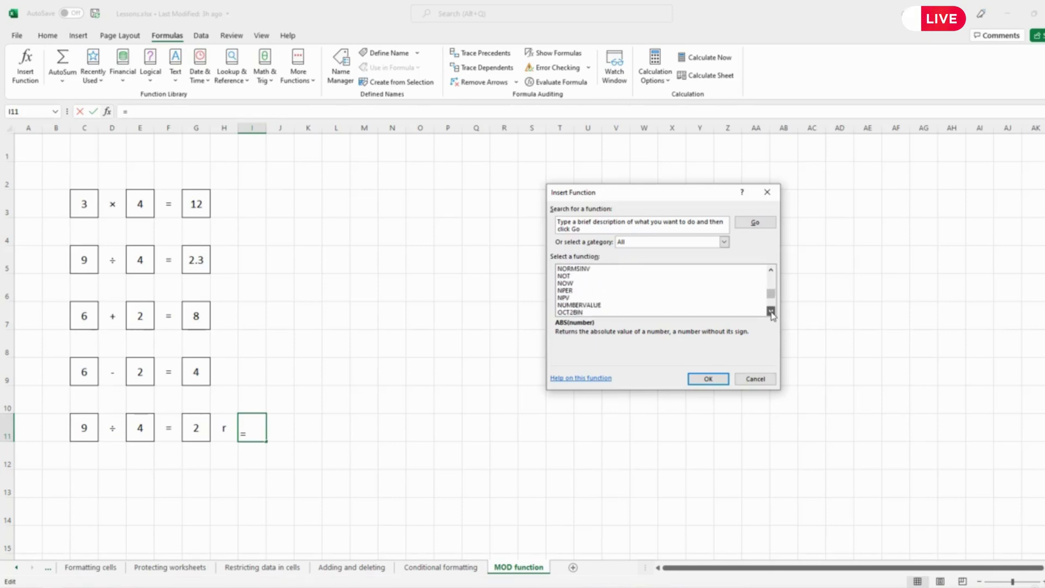
click(771, 312)
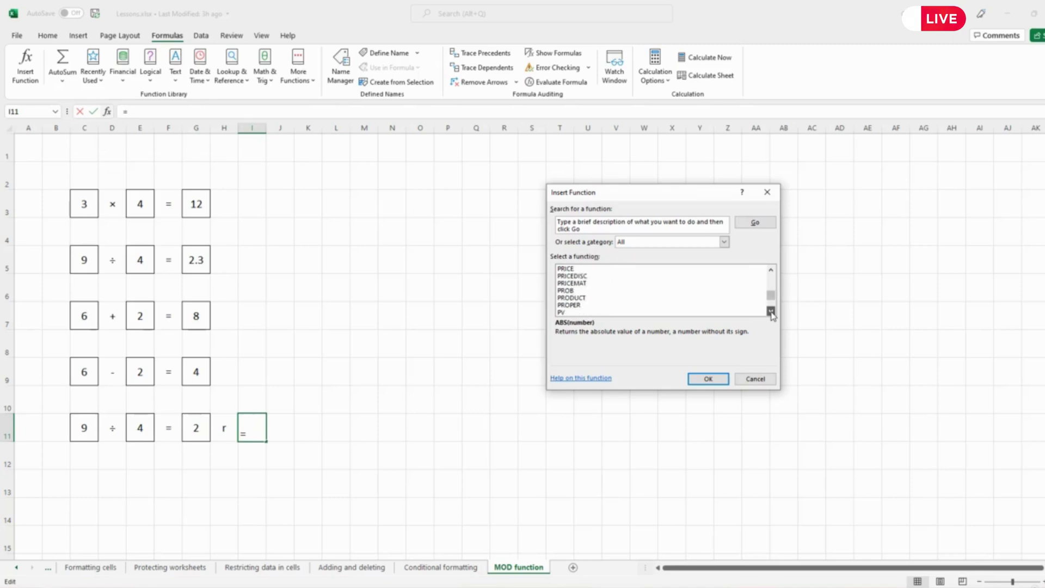
click(770, 311)
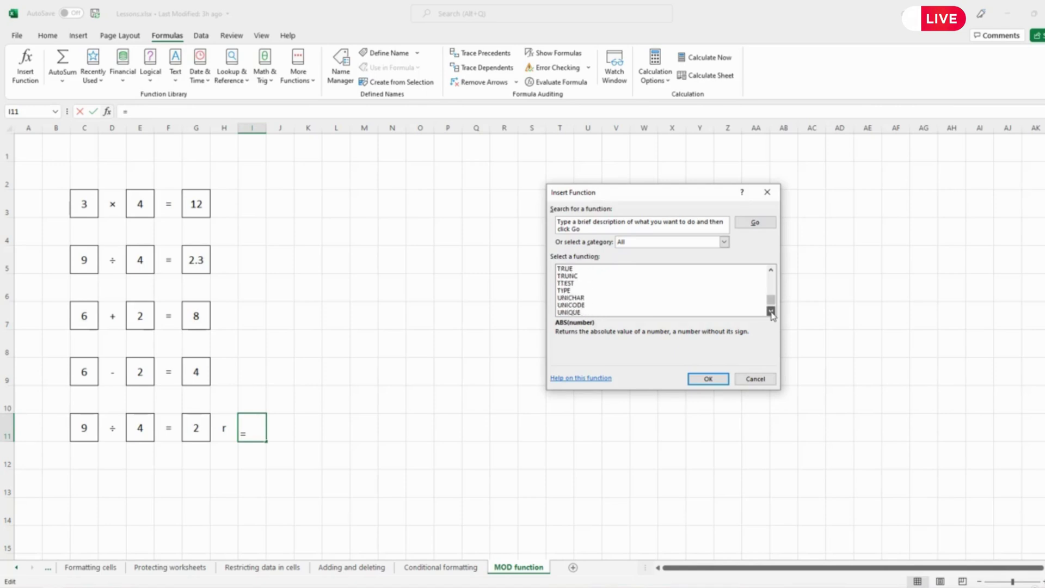
click(771, 311)
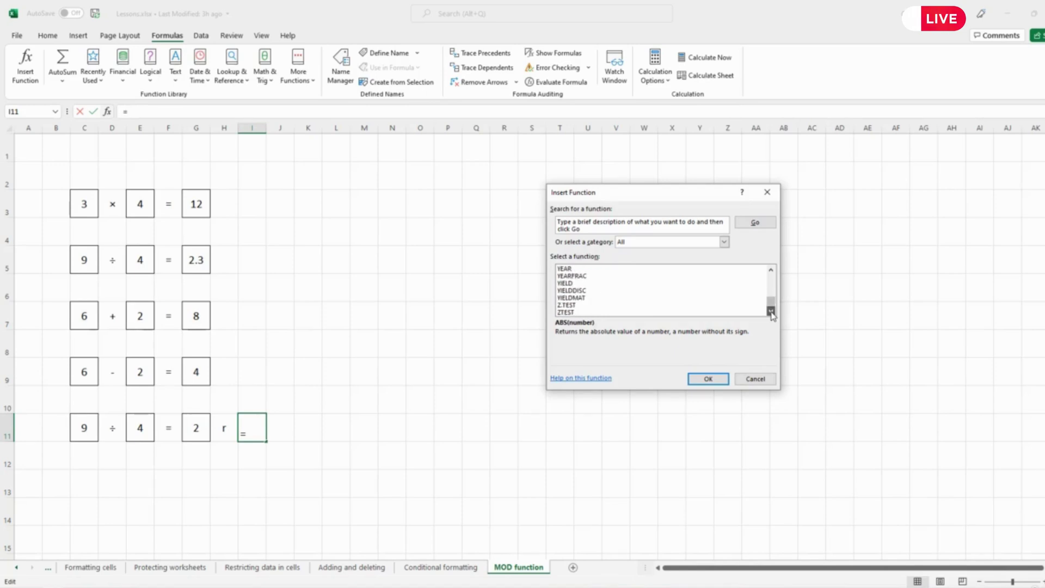
click(754, 379)
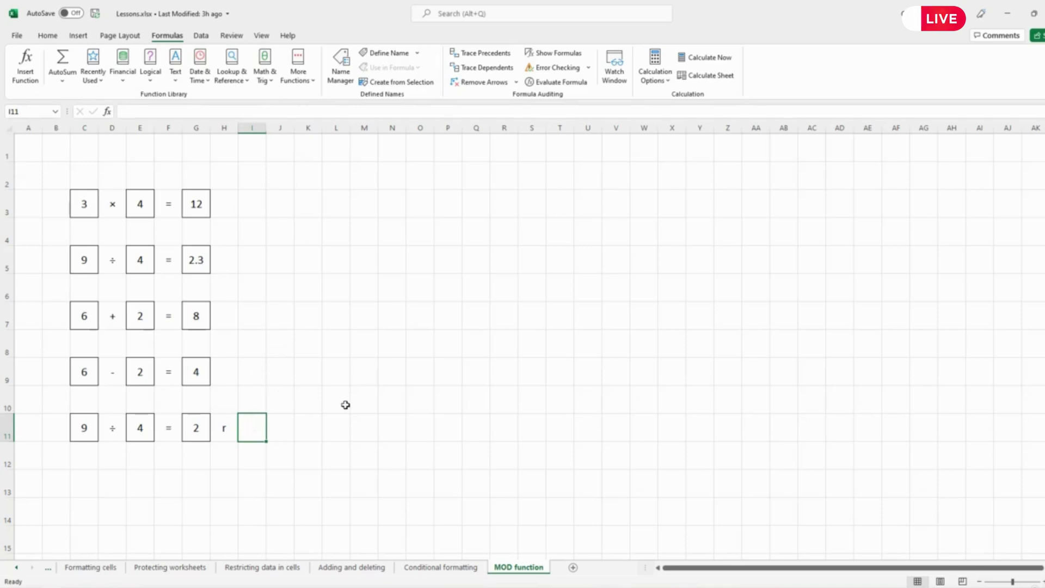
Enter the formula =MOD(C11,E11) in cell I11 to calculate the remainder of the division
key(F2)
text(=)
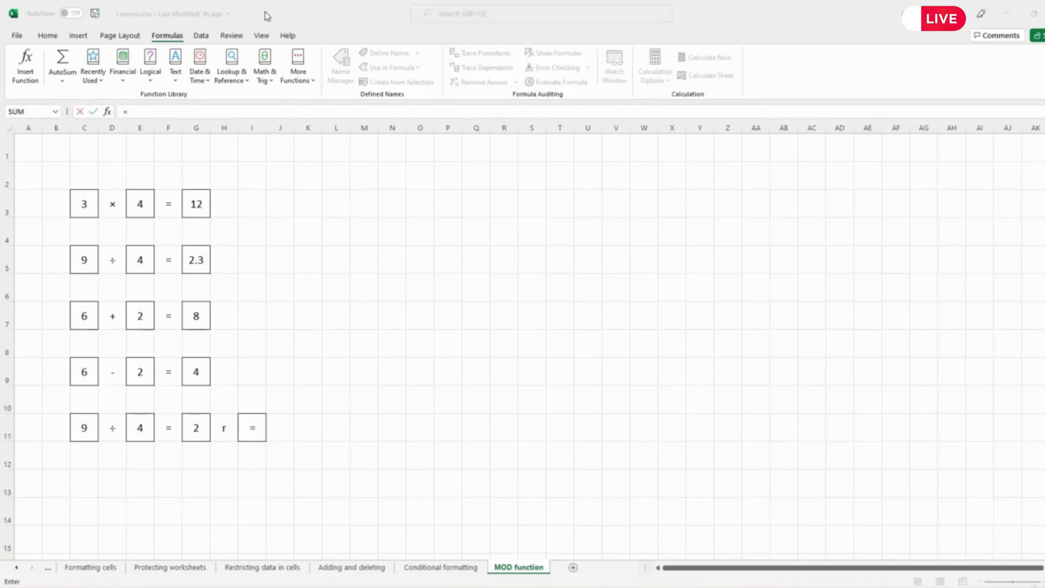
click(266, 16)
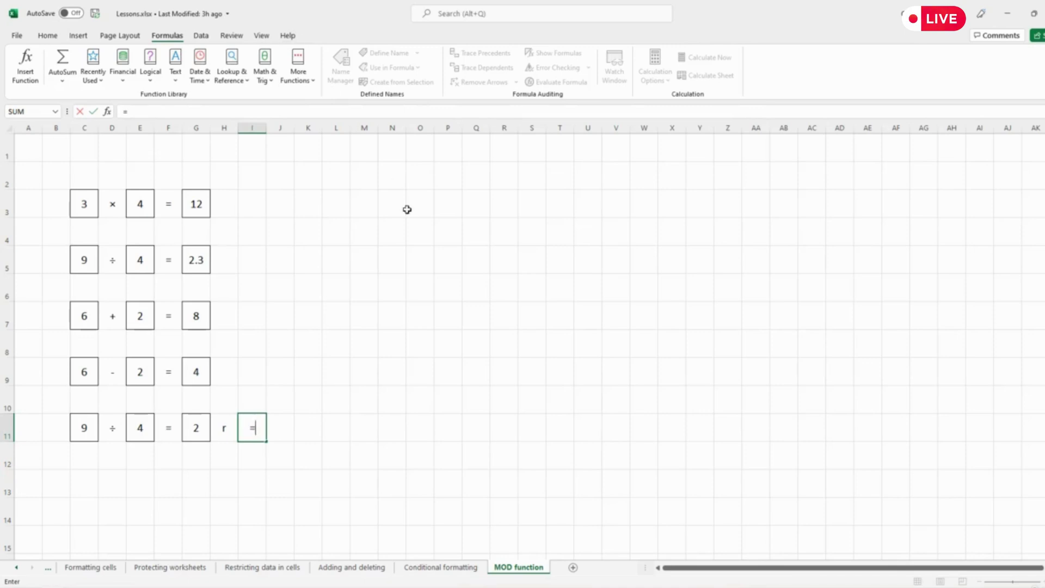
text(m)
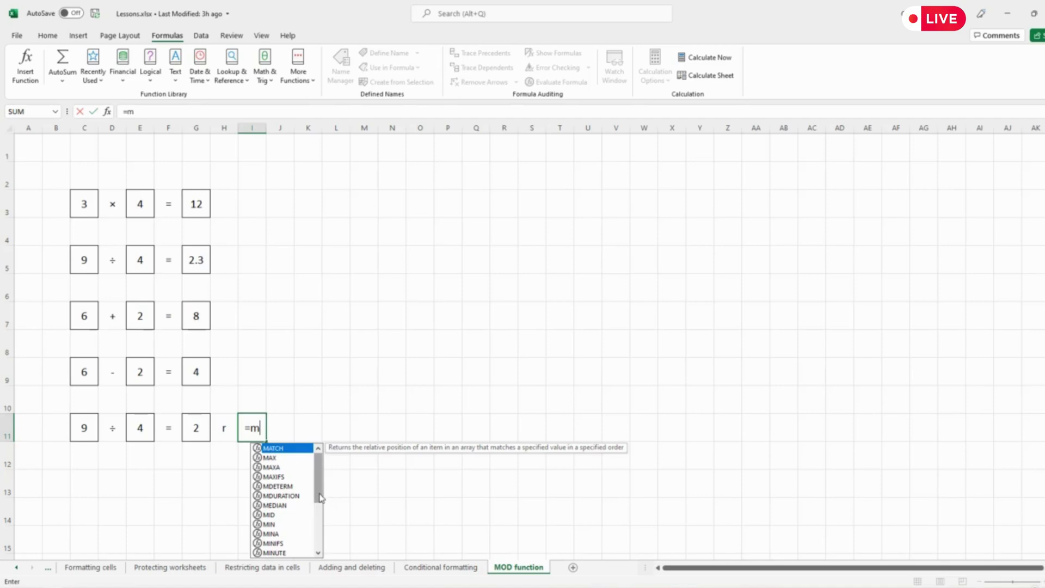
drag(318, 497, 317, 524)
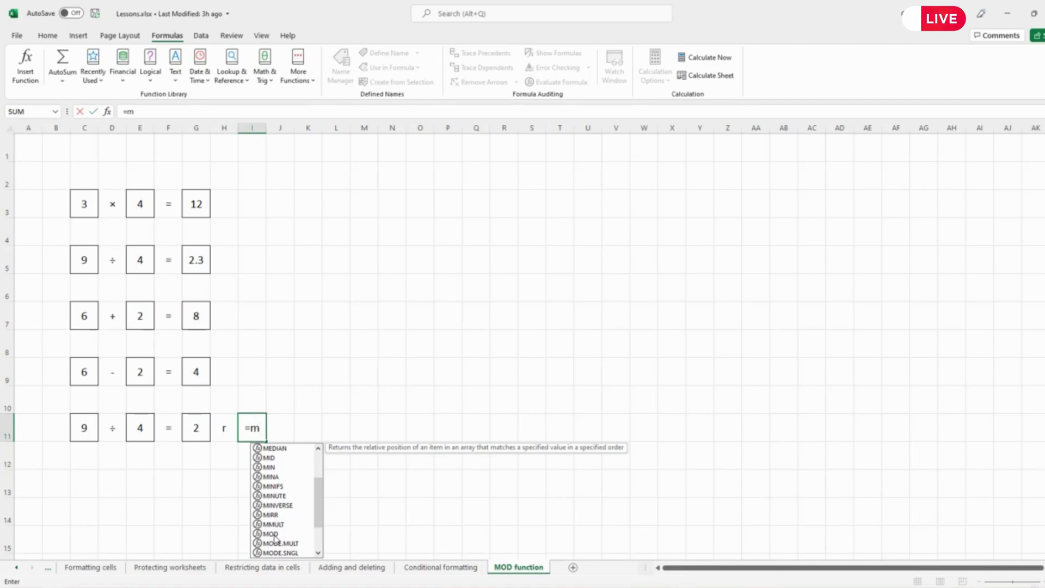
text(o)
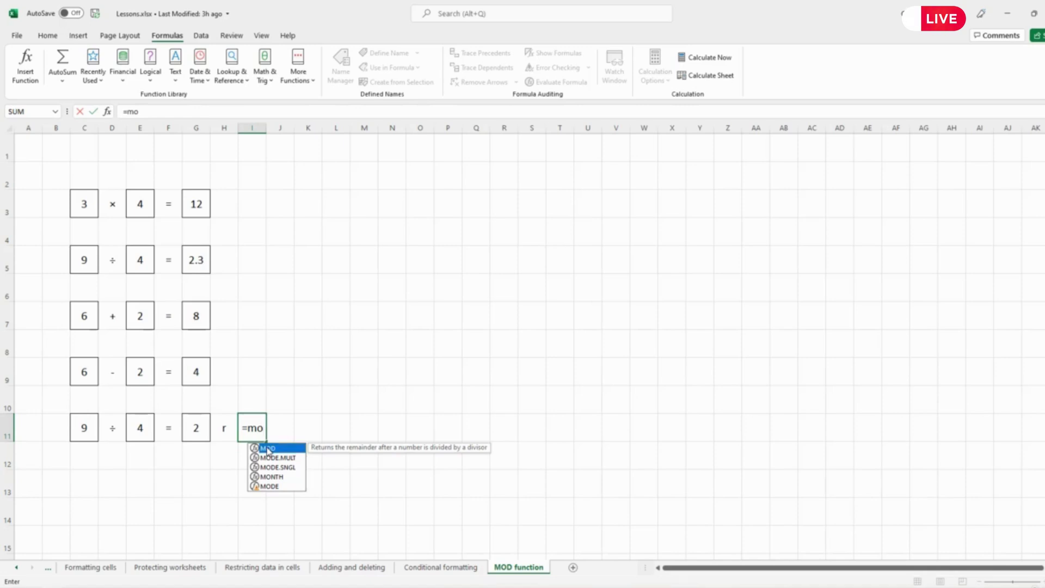
text(d)
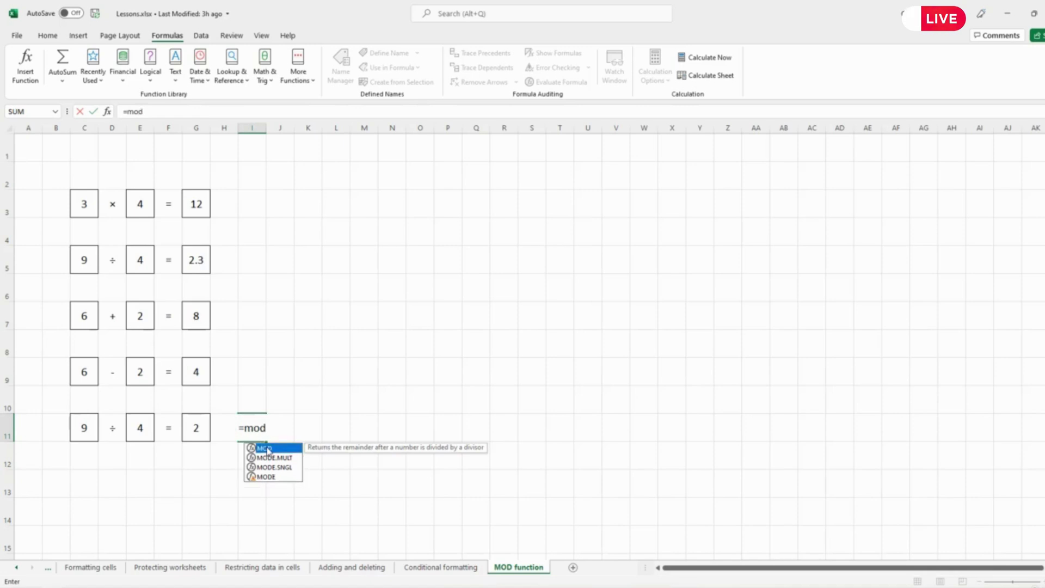
text(()
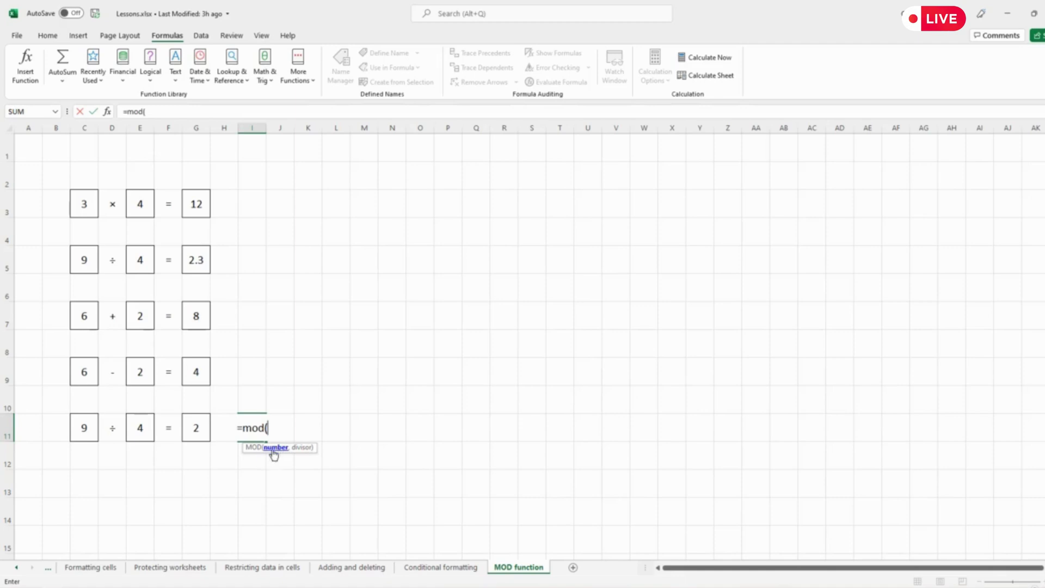
click(82, 429)
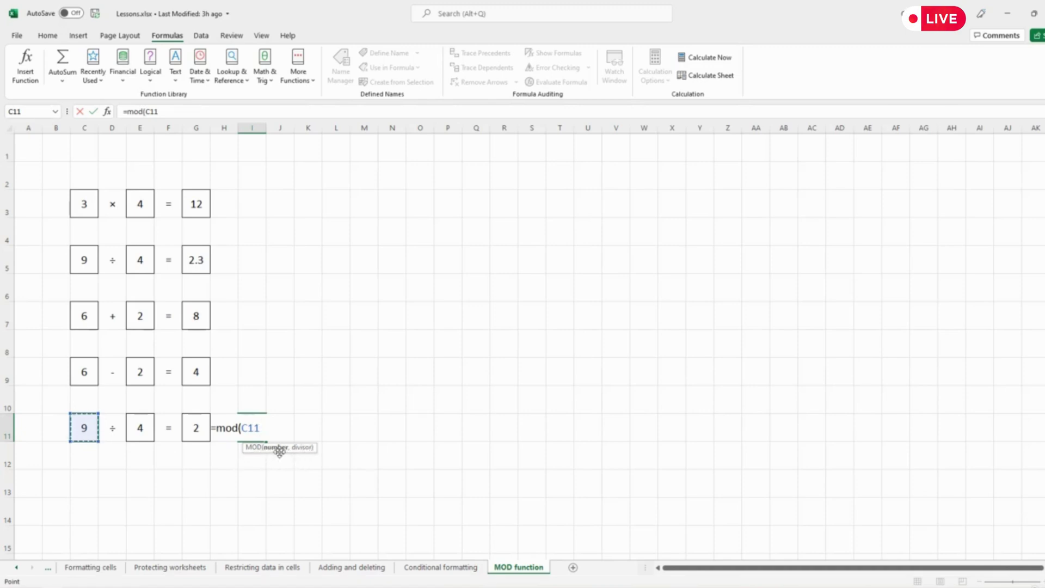
text(,)
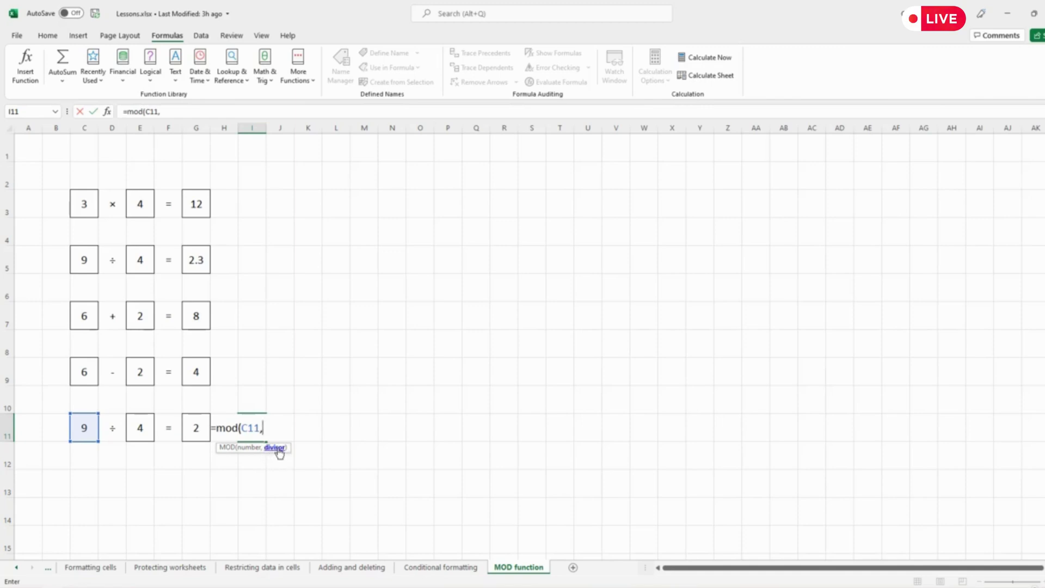
click(143, 428)
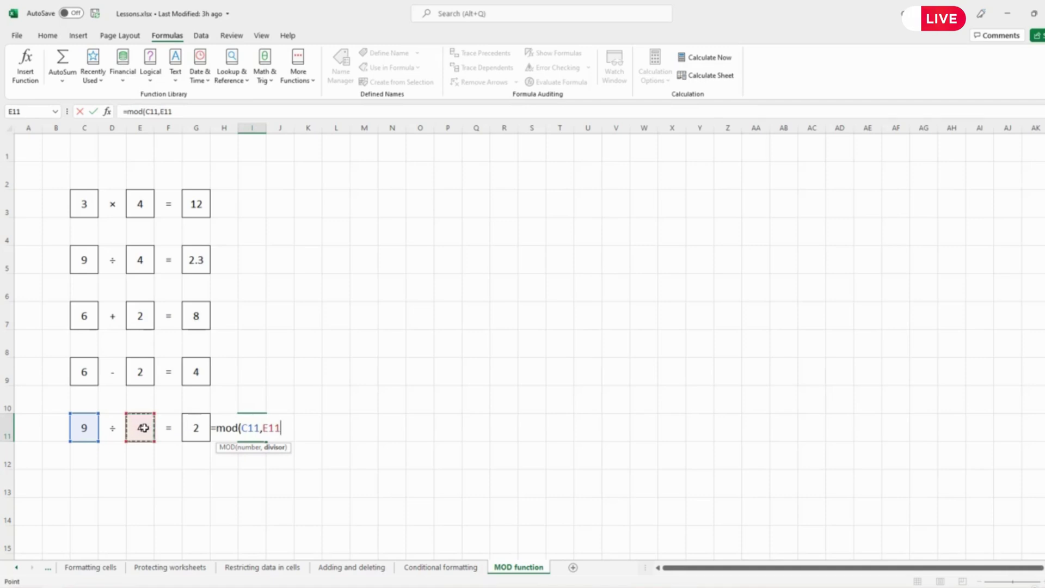
text())
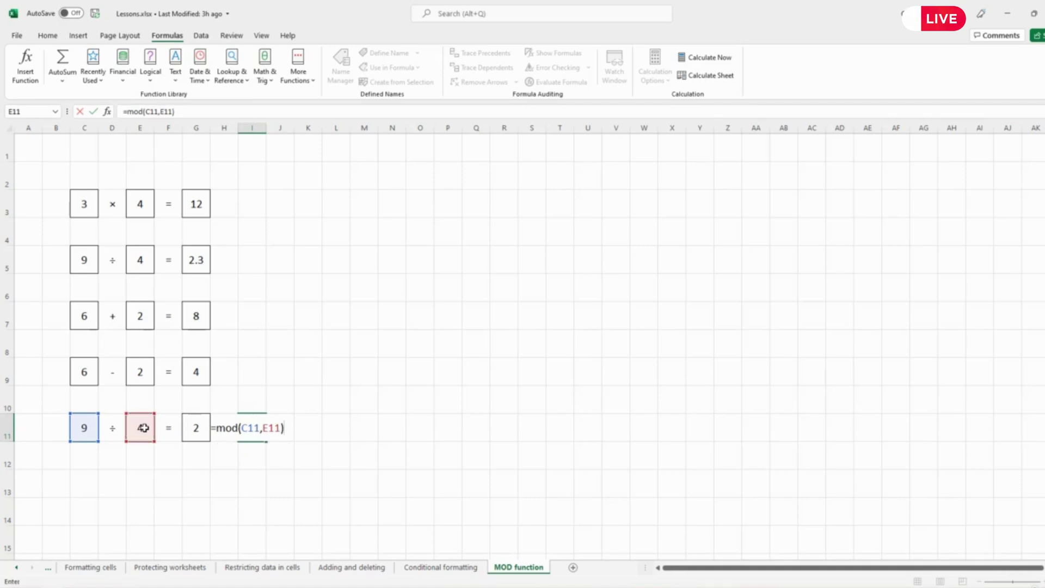
key(Return)
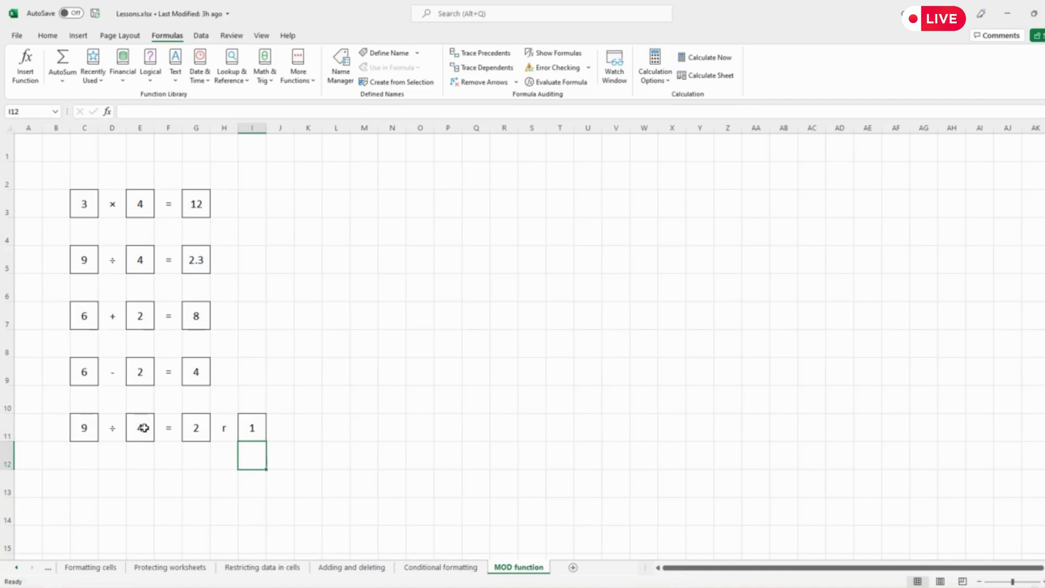
click(407, 436)
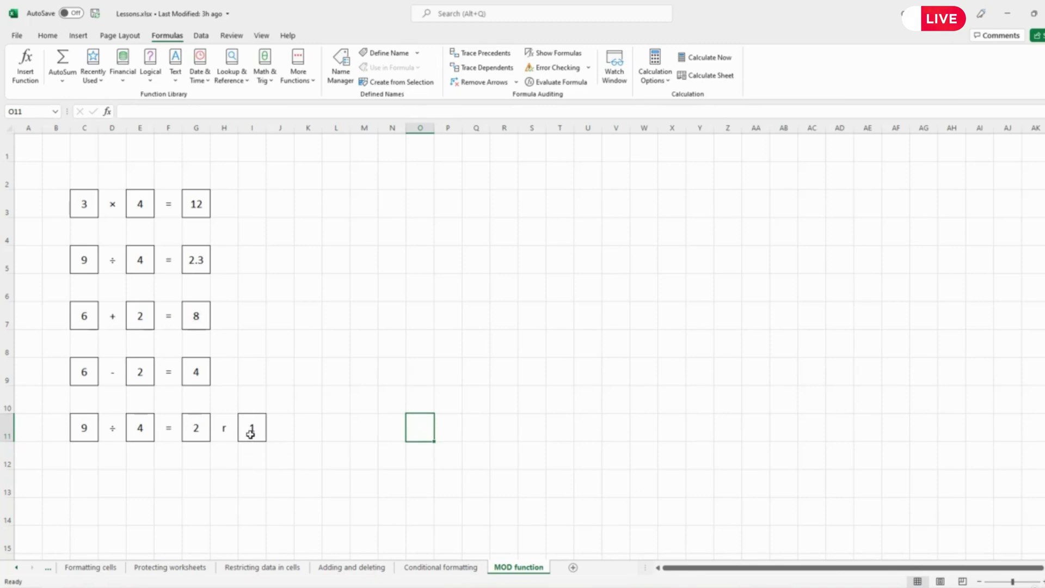
Test the division with remainder using 3 and then 2 as the divisor in cell E11, and check the remainder cell I11
click(140, 429)
text(3)
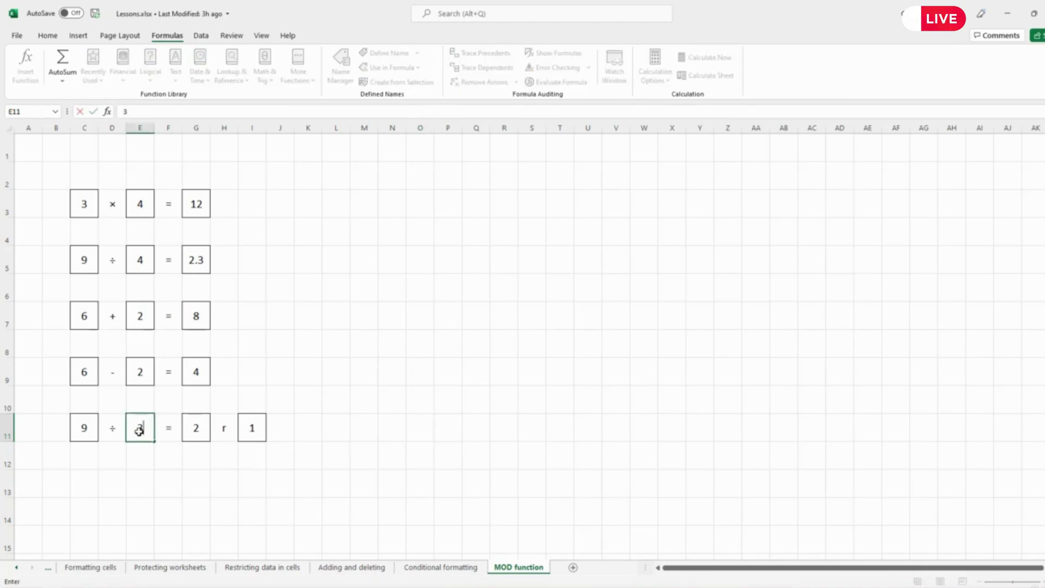
key(Return)
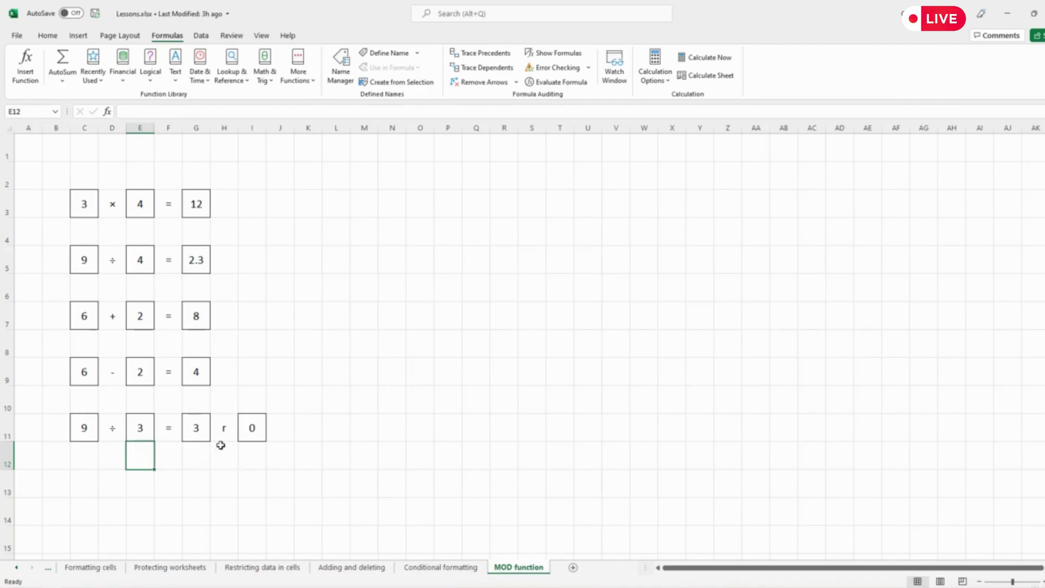
click(139, 430)
text(2)
key(Return)
click(256, 429)
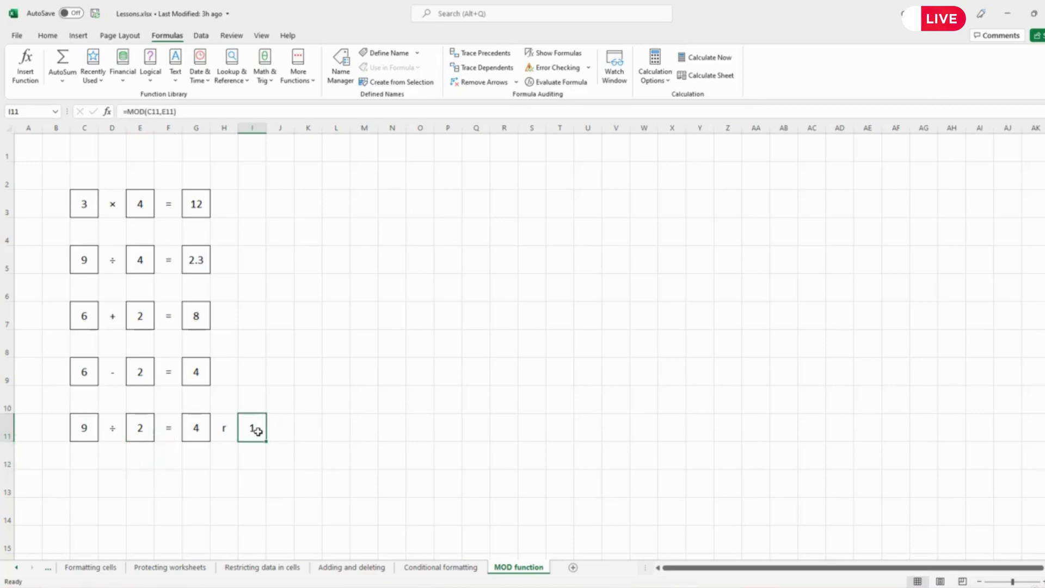
Set the divisor of the division with remainder in cell E11 back to 4
click(142, 428)
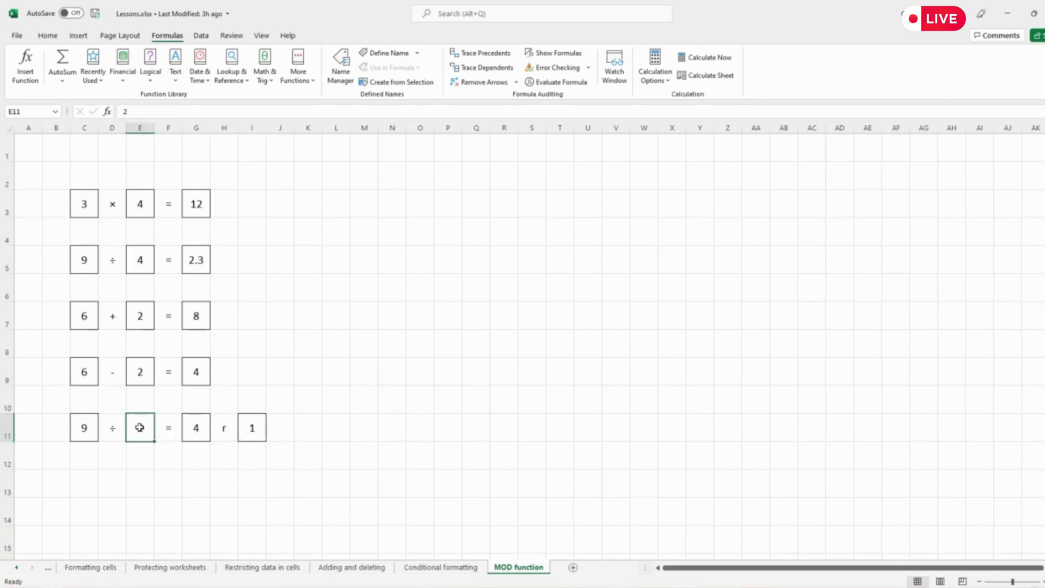
text(4)
key(Return)
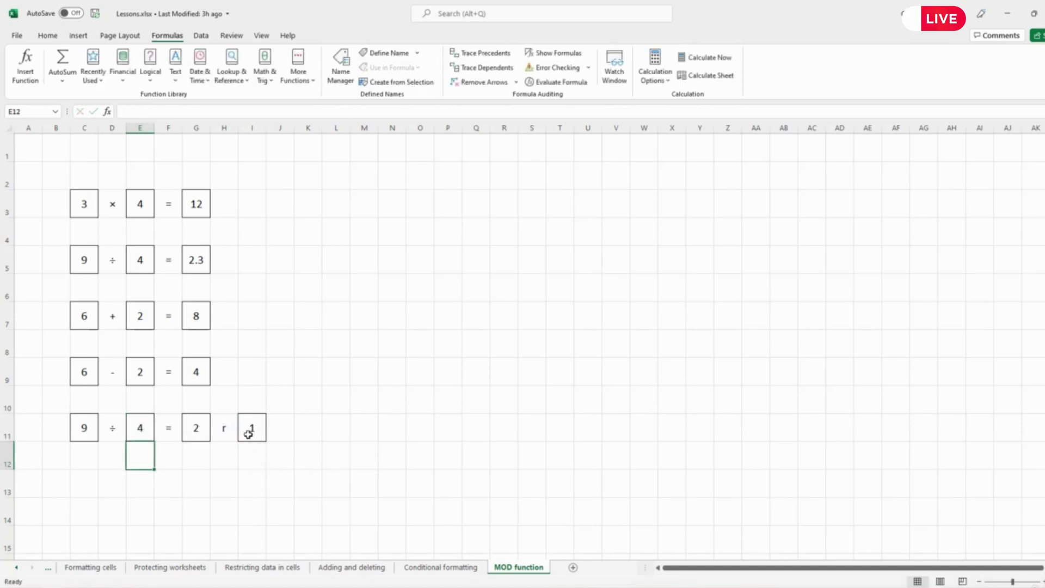
Set the divisor in cell E11 to 3 and select the dividend in cell C11
click(140, 430)
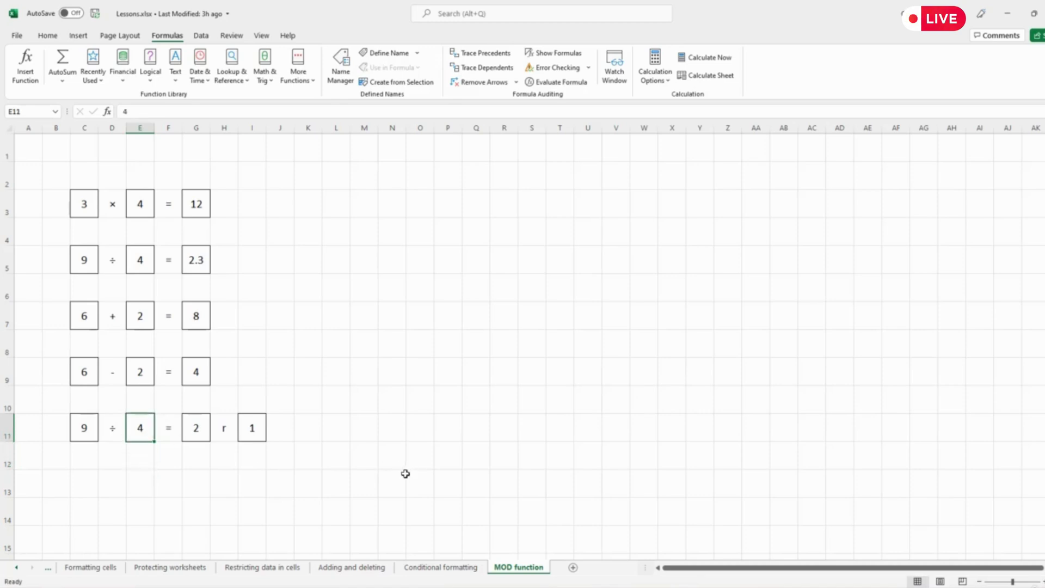
text(3)
key(Up)
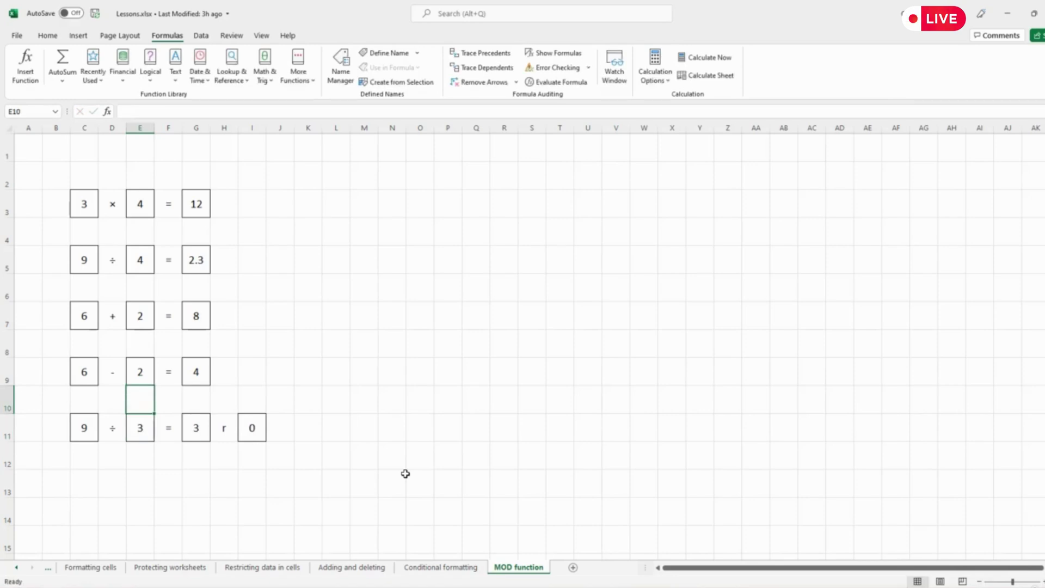
key(Down)
key(Left)
key(Left)
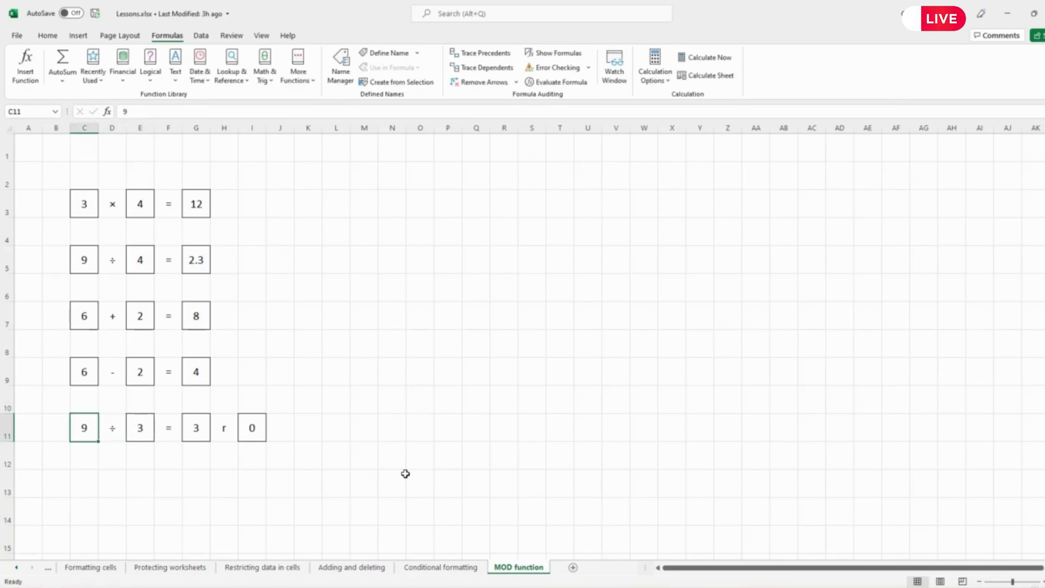
Examine the cells of the division with remainder in row 11, from the dividend across to the remainder
key(Right)
key(Right)
key(Right)
key(Right)
key(Right)
key(Right)
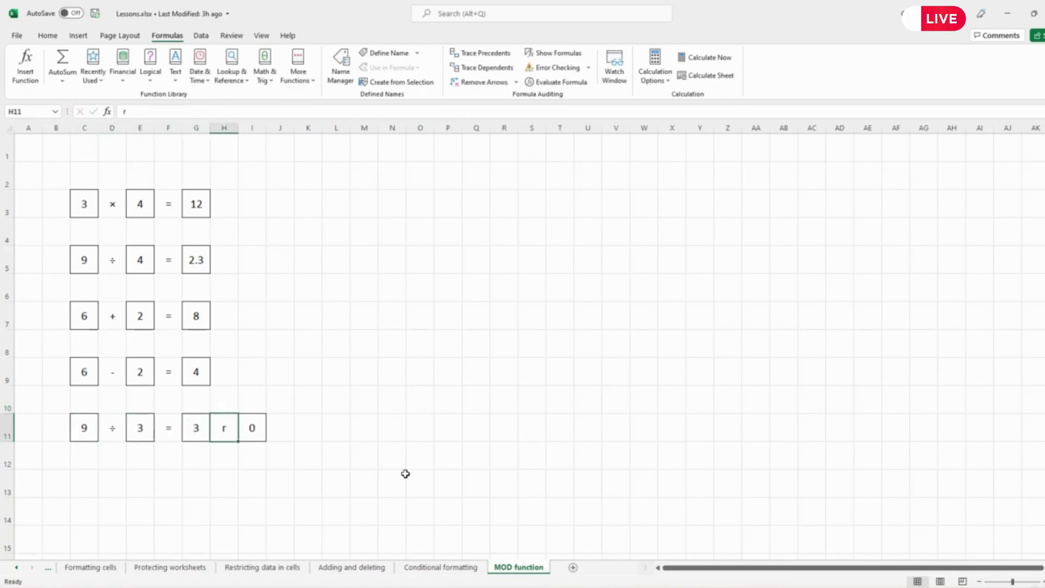
Set the divisor of the division with remainder in cell E11 to 9
key(Left)
key(Left)
key(Left)
key(Left)
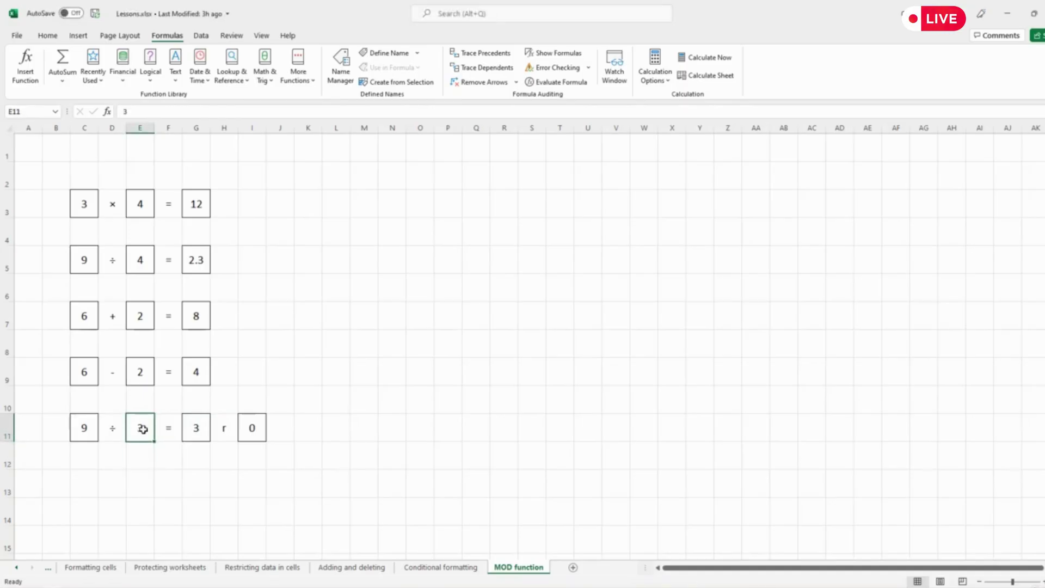
text(9)
key(Return)
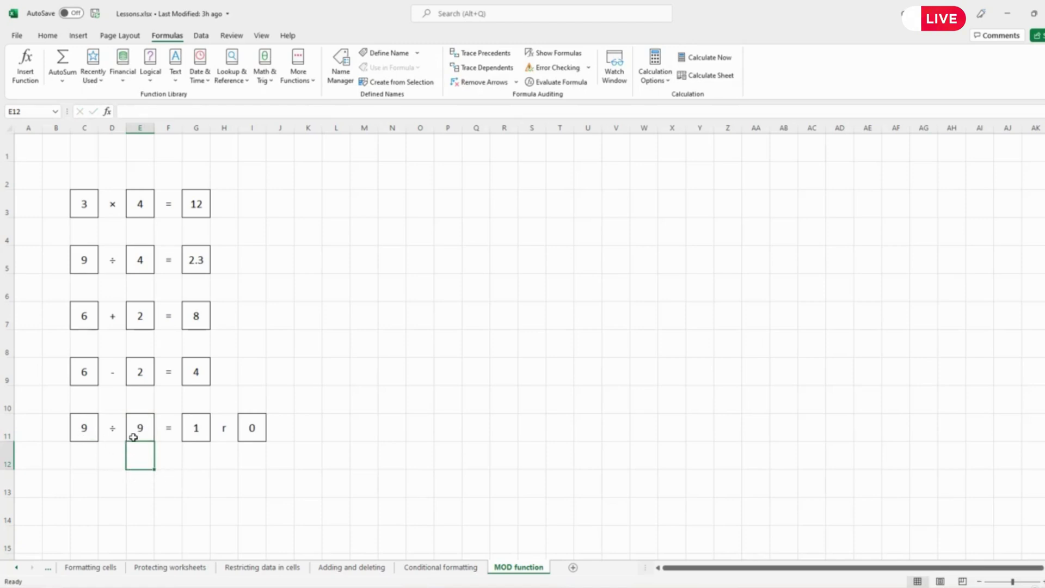
Set the dividend of the division with remainder in cell C11 to 20
click(85, 428)
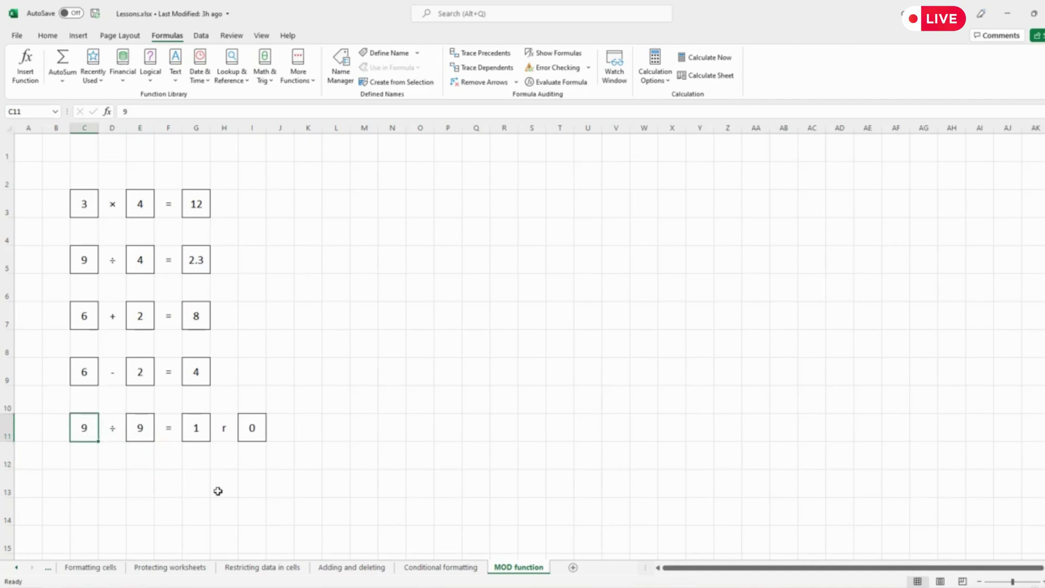
text(20)
key(Return)
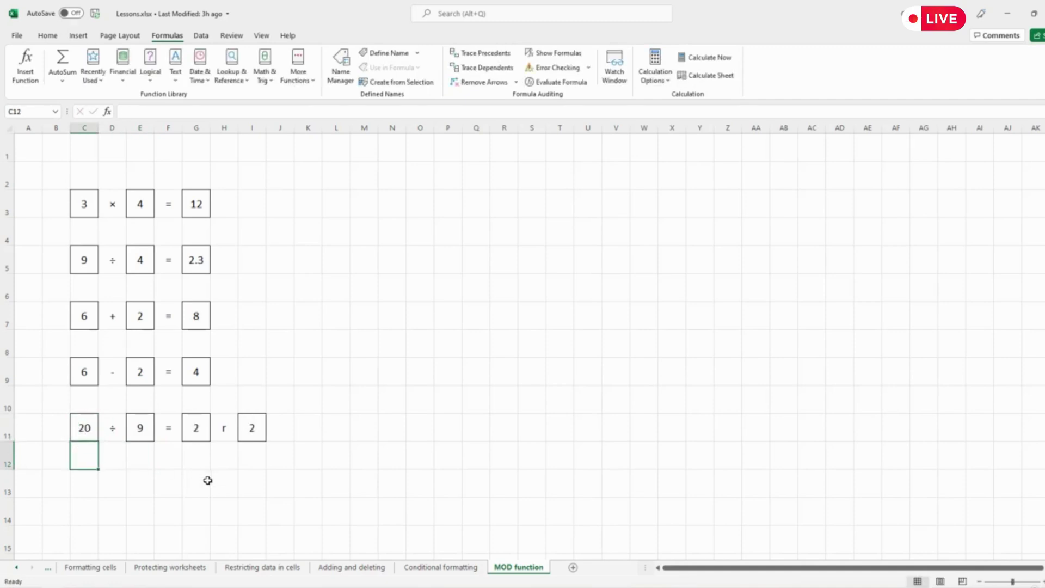
Test the division with remainder using 2, 4 and then 5 as the divisor in cell E11
click(142, 433)
text(2)
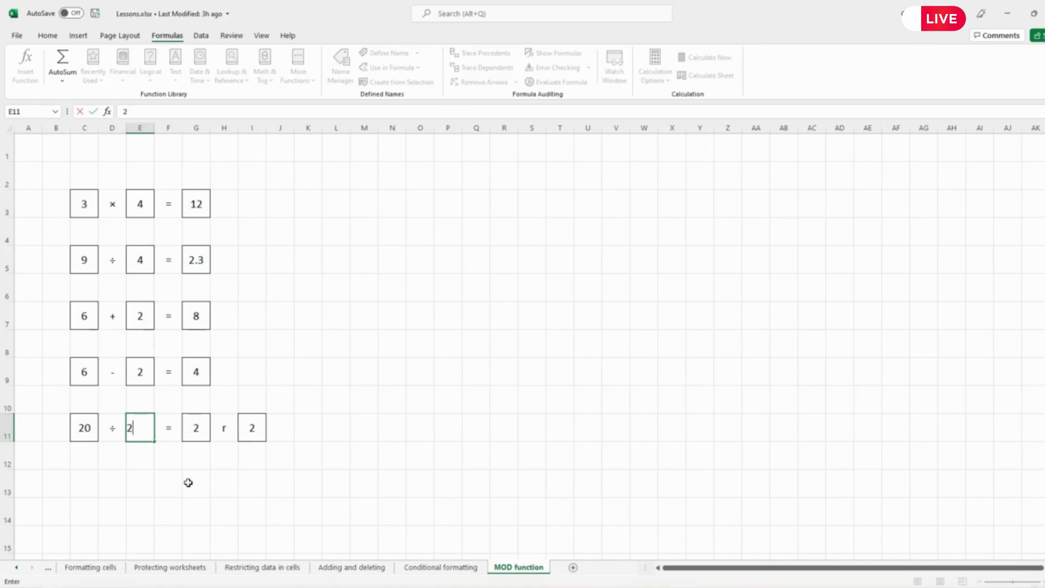
key(Return)
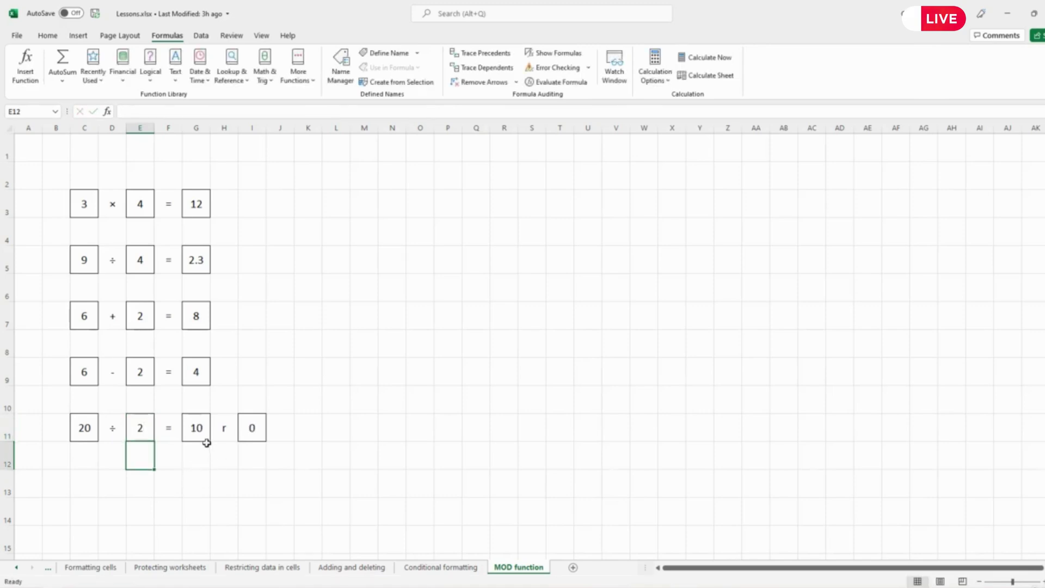
click(145, 434)
text(4)
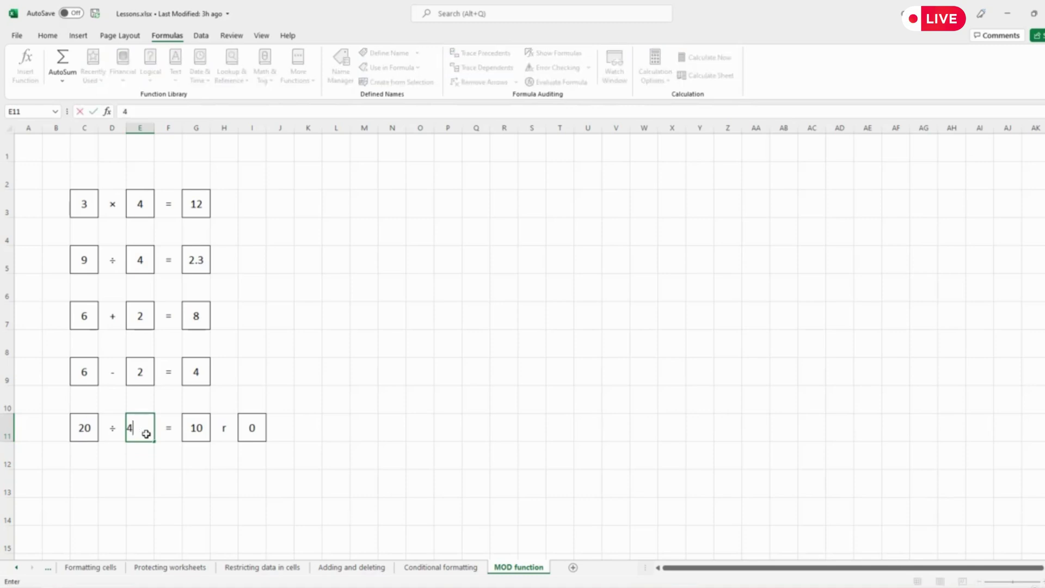
key(Return)
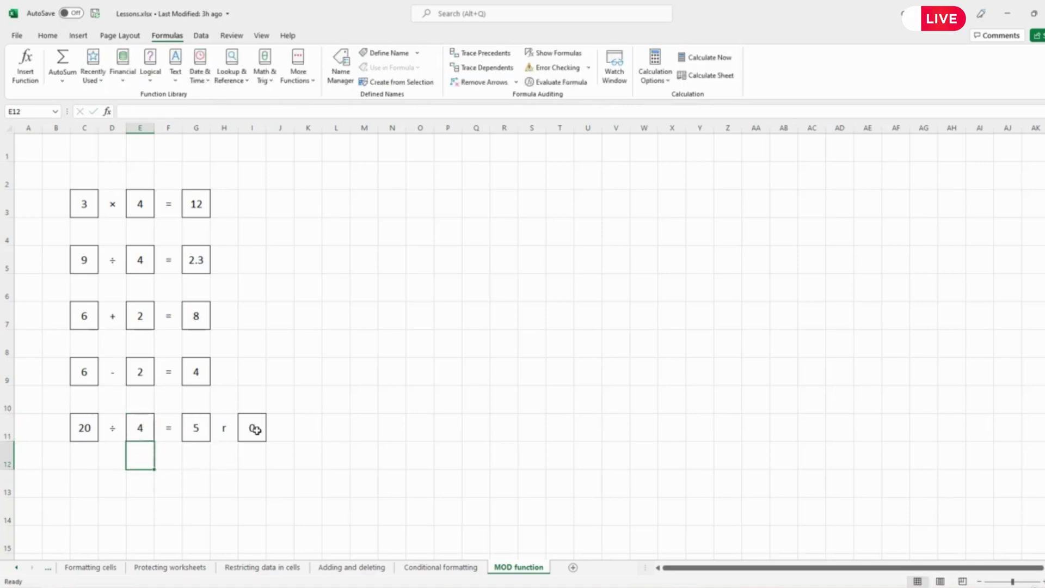
click(144, 434)
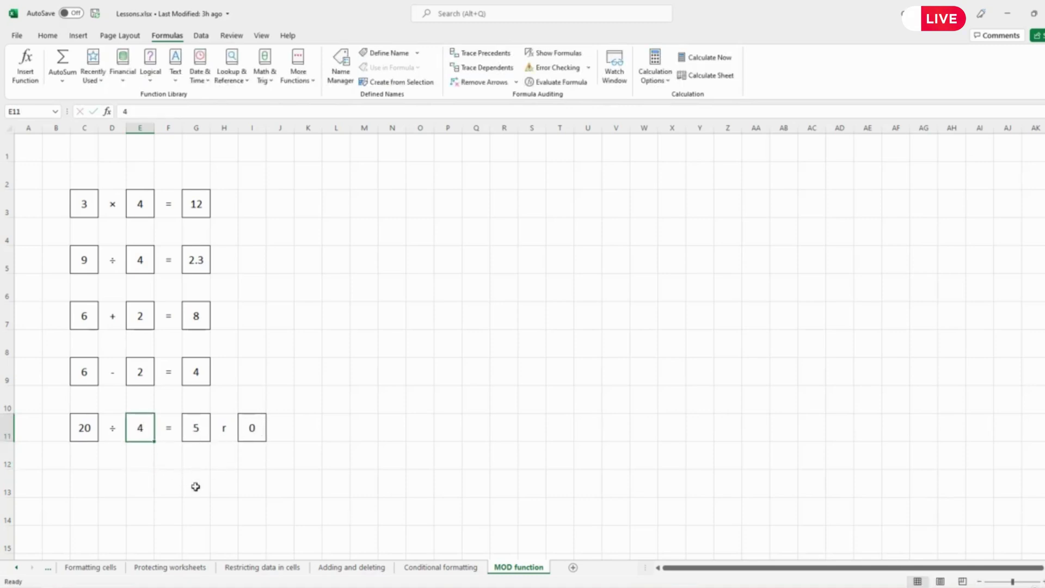
text(5)
key(Return)
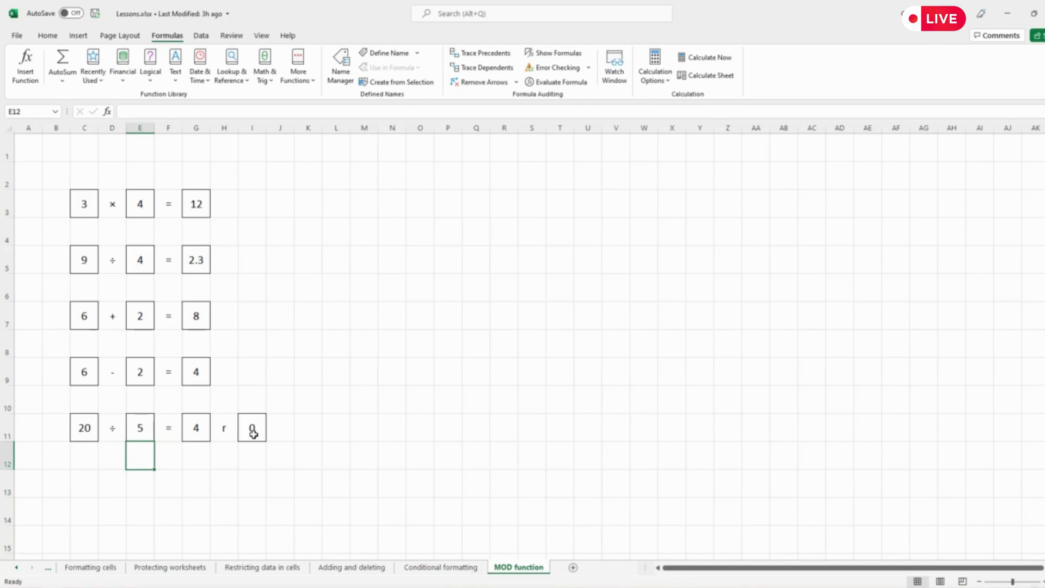
Set the divisor of the division with remainder in cell E11 to 10
click(140, 432)
text(10)
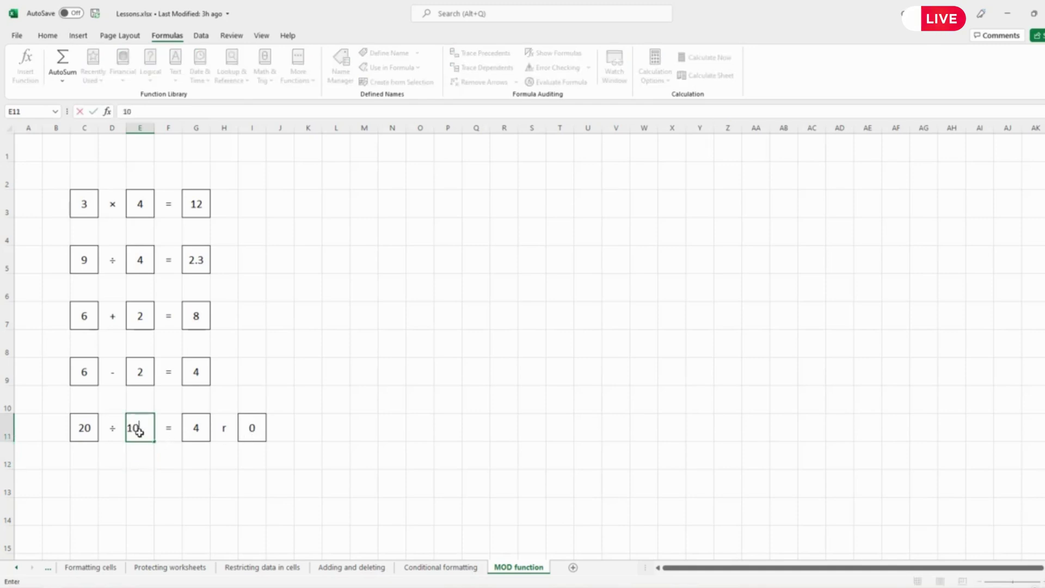
key(Return)
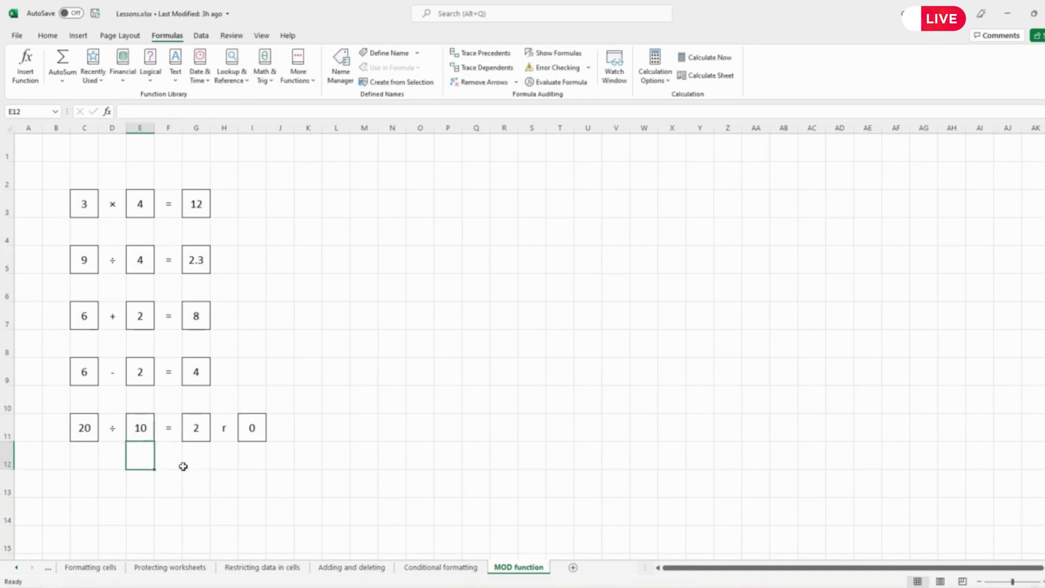